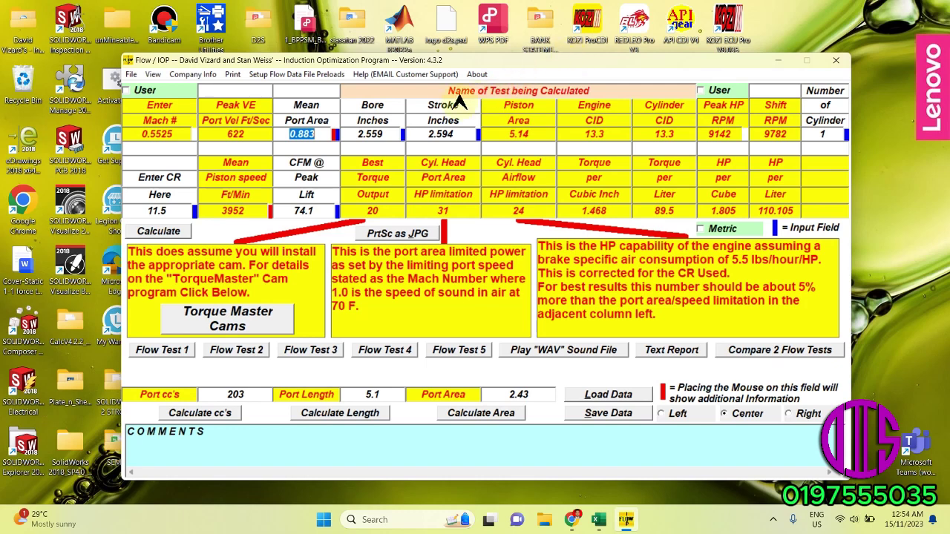
# Step: Load the saved KRISS 110 62MM JACK 4 "HEAD BARU SEBELUM PORTING" data file into Flow Test 1
pyautogui.moveTo(257, 125)
pyautogui.click(131, 75)
pyautogui.click(132, 75)
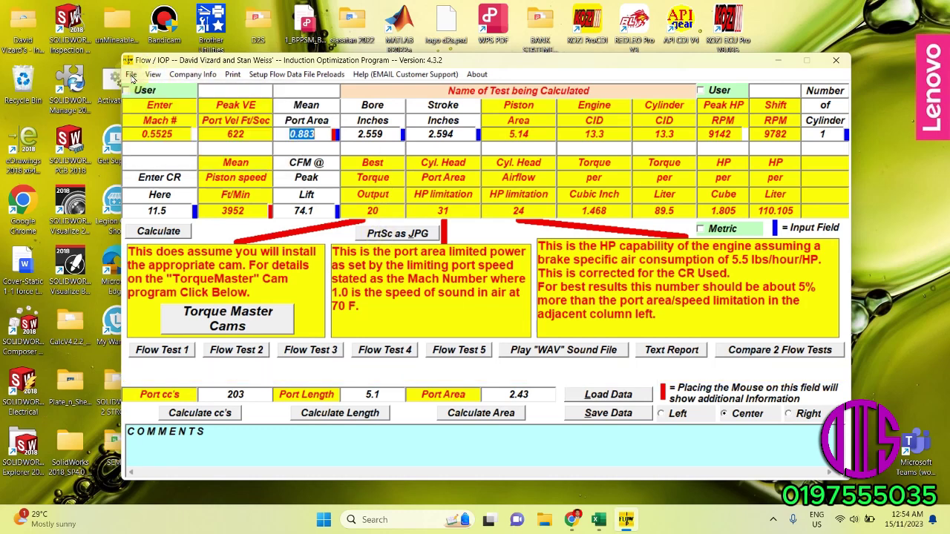
pyautogui.click(175, 350)
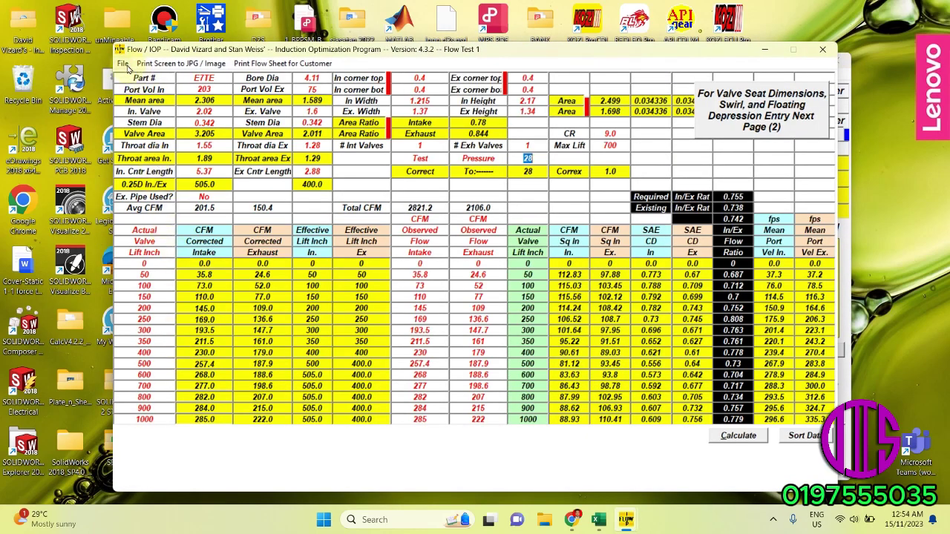
pyautogui.click(125, 65)
pyautogui.click(124, 65)
pyautogui.click(123, 65)
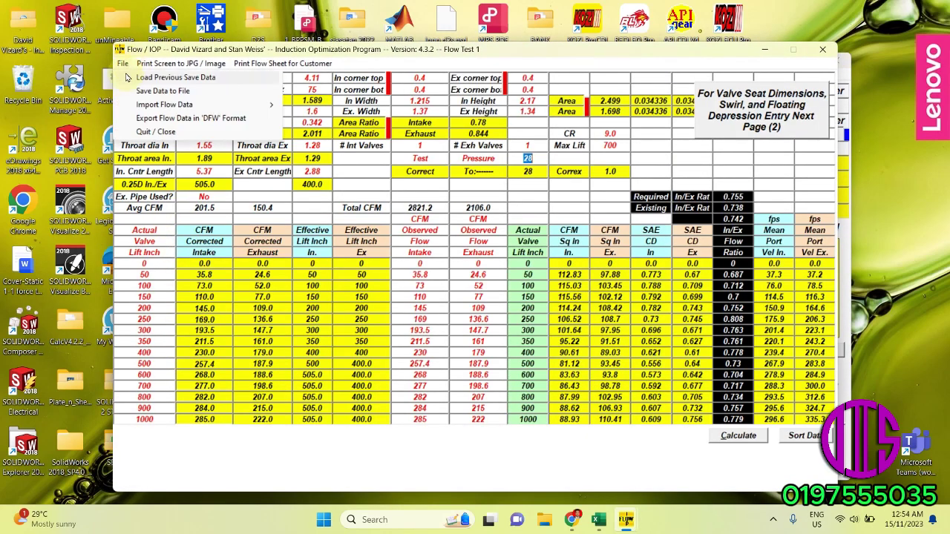
pyautogui.click(154, 78)
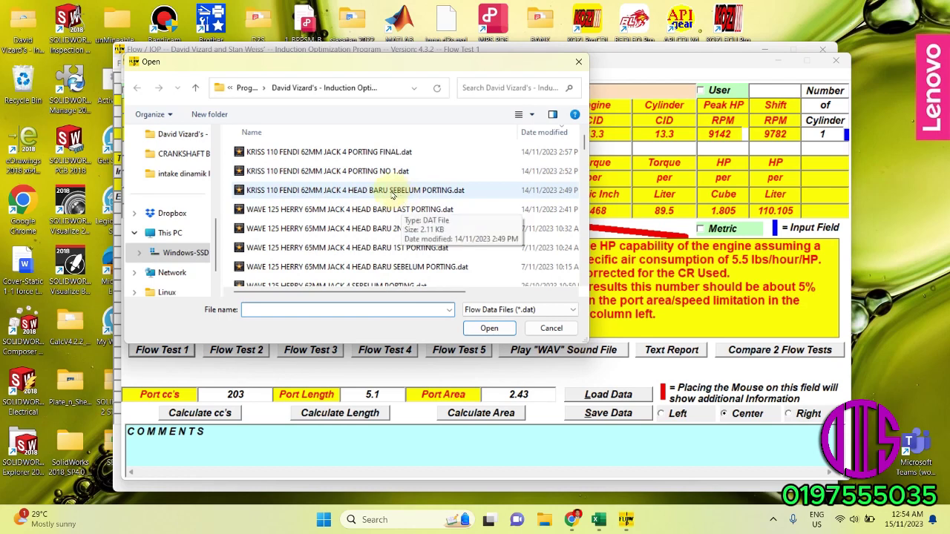
pyautogui.click(313, 191)
pyautogui.click(489, 328)
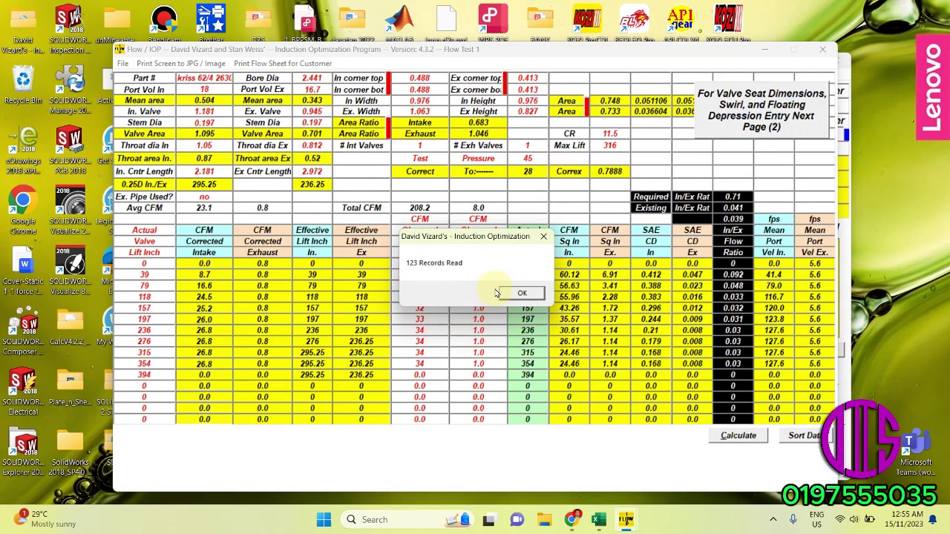
pyautogui.click(500, 293)
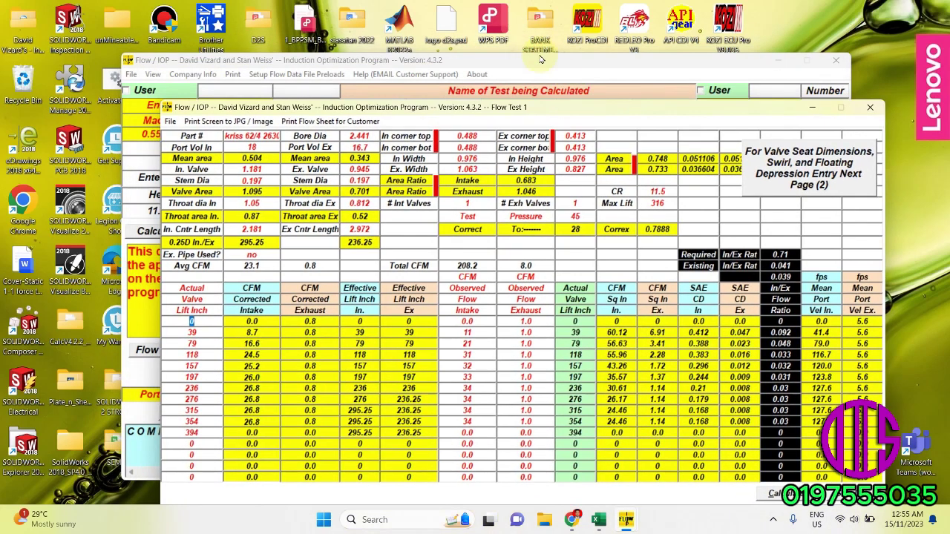
# Step: Load the saved KRISS 110 62MM JACK 4 "PORTING NO 1" data file into Flow Test 2 and move its window aside
pyautogui.click(541, 58)
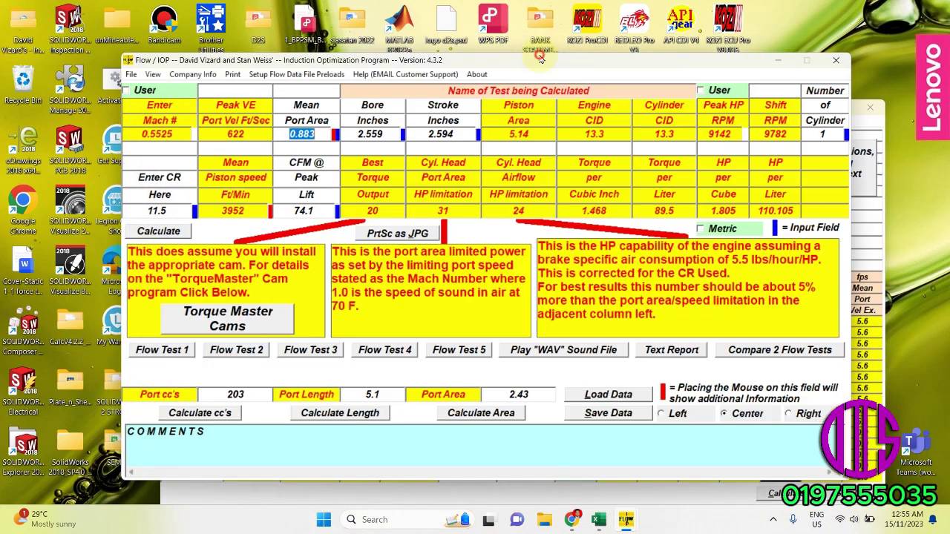
pyautogui.click(238, 350)
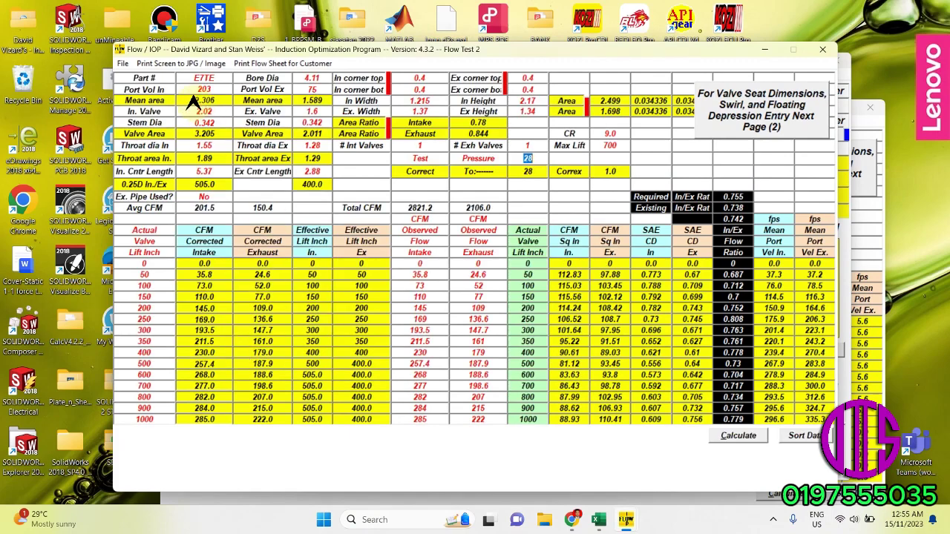
pyautogui.click(123, 64)
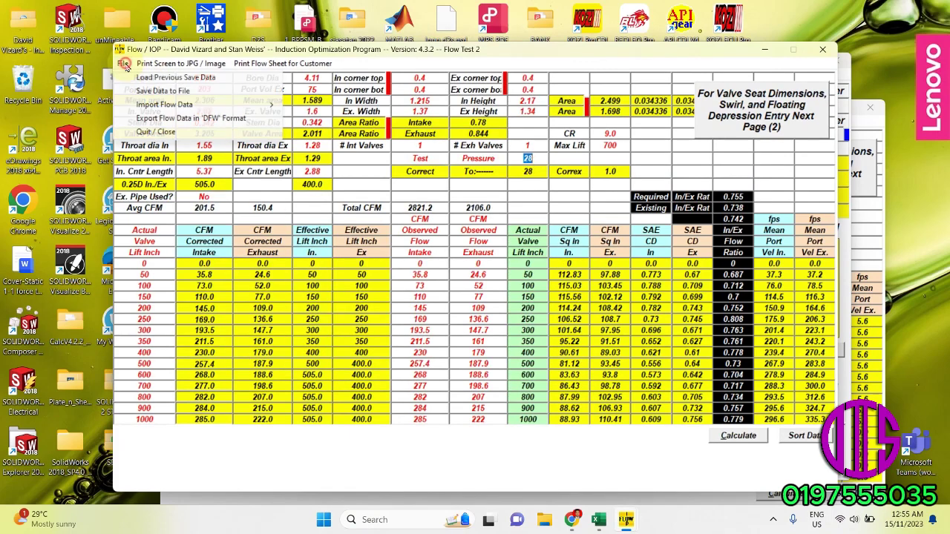
pyautogui.click(164, 78)
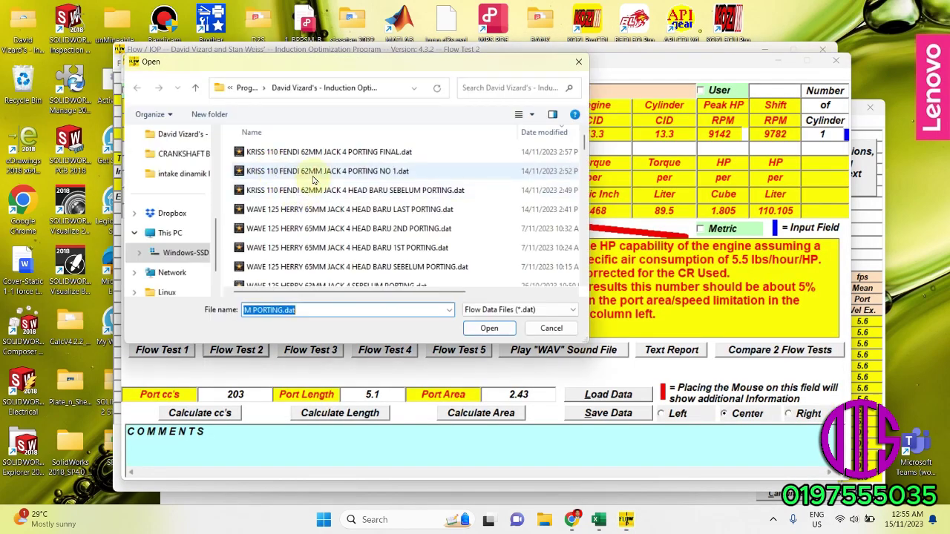
pyautogui.doubleClick(313, 171)
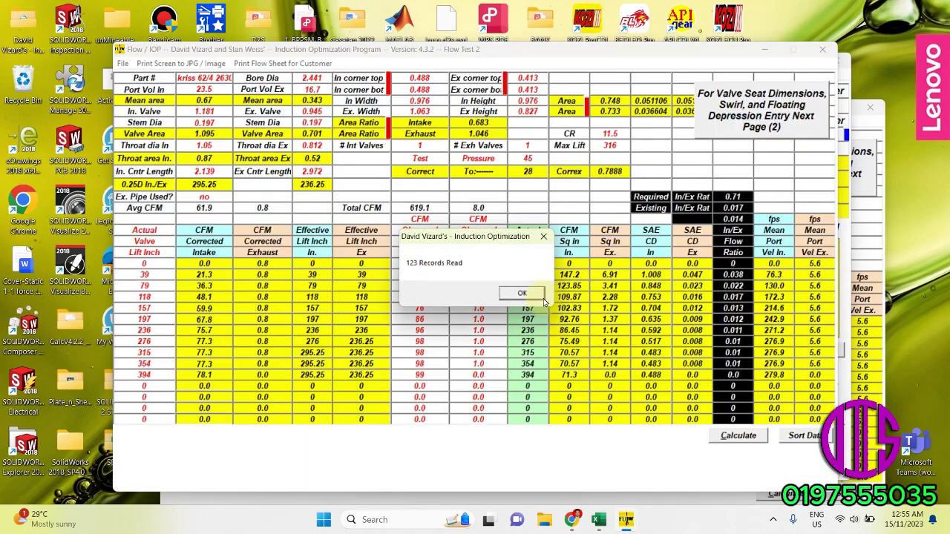
pyautogui.click(522, 291)
pyautogui.moveTo(414, 56); pyautogui.dragTo(492, 56)
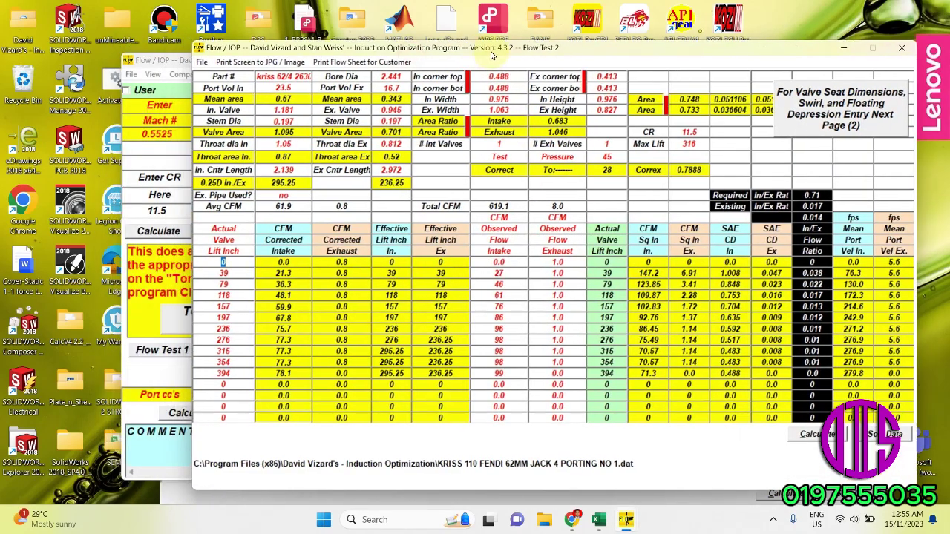
# Step: Load the saved KRISS 110 62MM JACK 4 "PORTING FINAL" data file into Flow Test 3
pyautogui.click(157, 59)
pyautogui.click(291, 352)
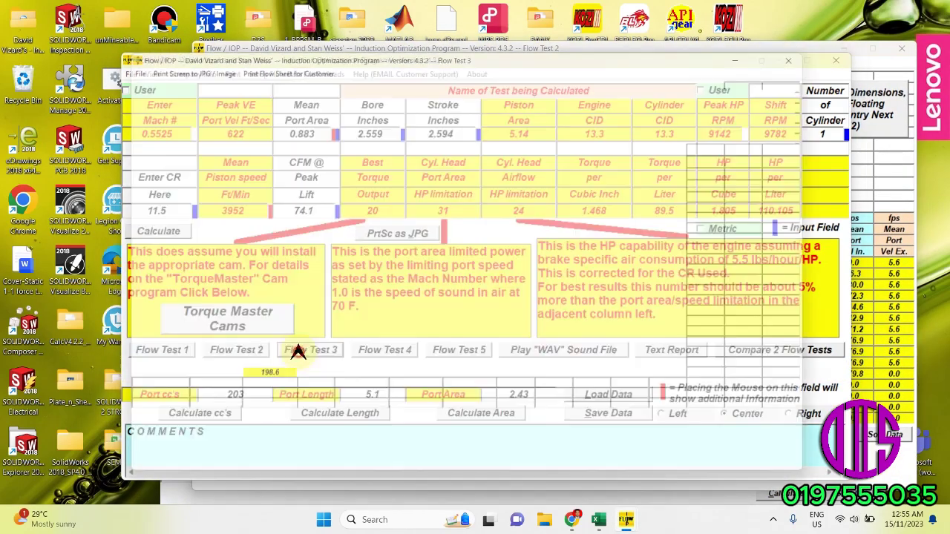
pyautogui.click(122, 64)
pyautogui.click(123, 65)
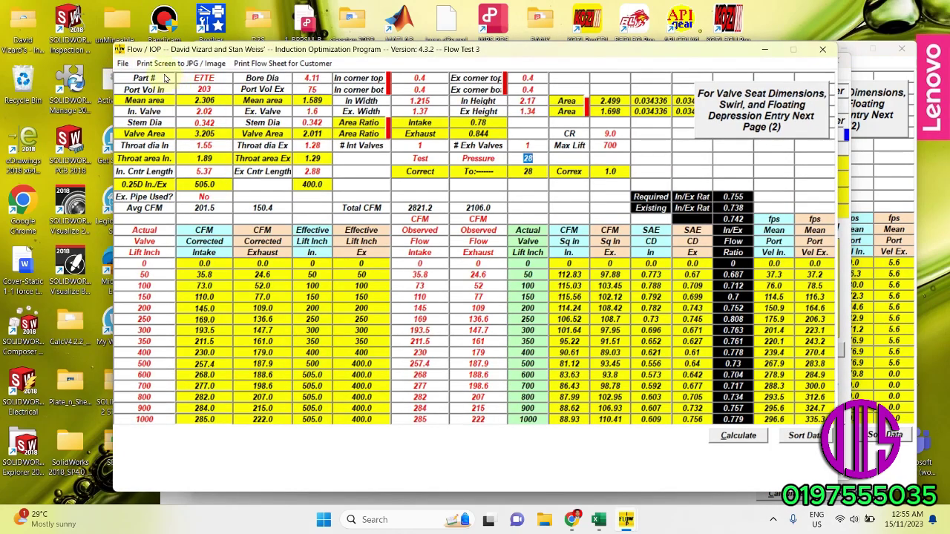
pyautogui.click(125, 64)
pyautogui.click(126, 64)
pyautogui.click(127, 63)
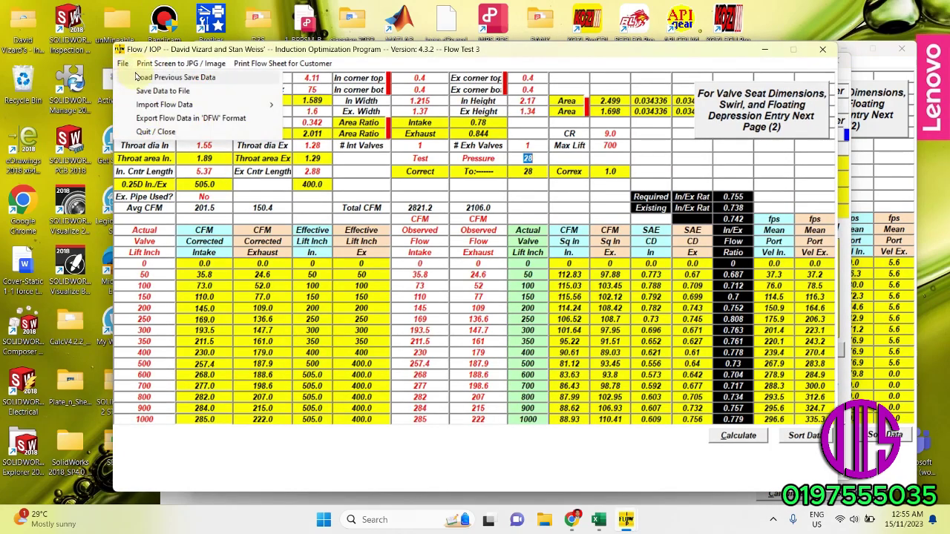
pyautogui.click(136, 77)
pyautogui.click(276, 151)
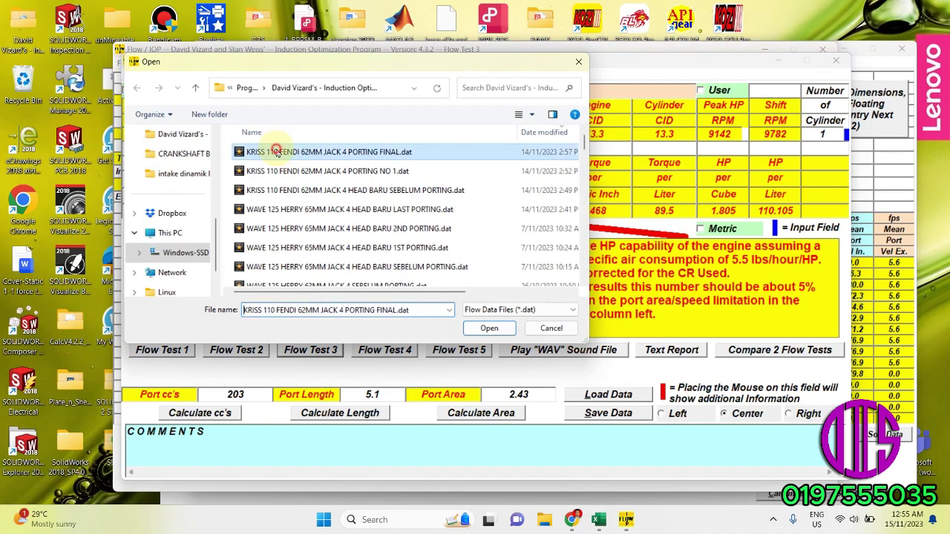
pyautogui.doubleClick(276, 152)
pyautogui.click(511, 291)
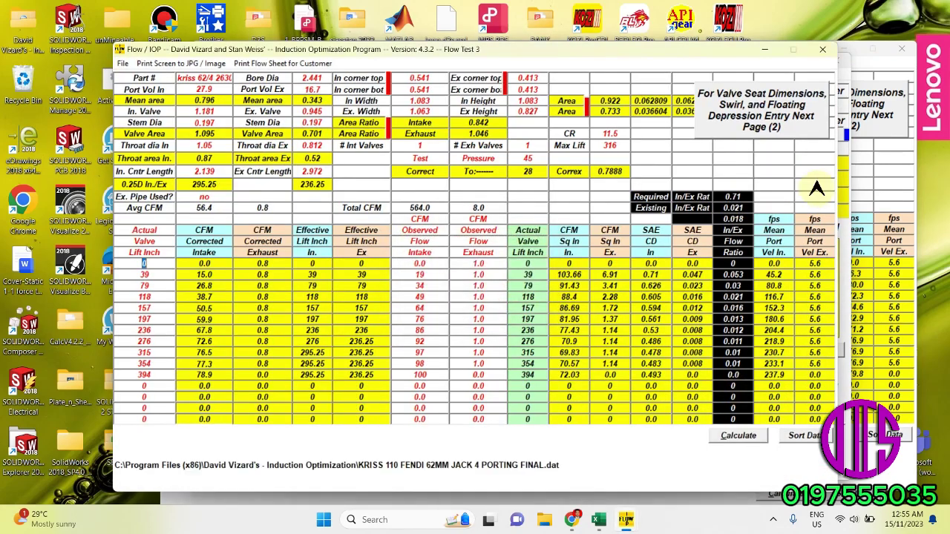
# Step: Move the Flow Test 3 window off the main window and open the comparison of two flow tests
pyautogui.moveTo(637, 525)
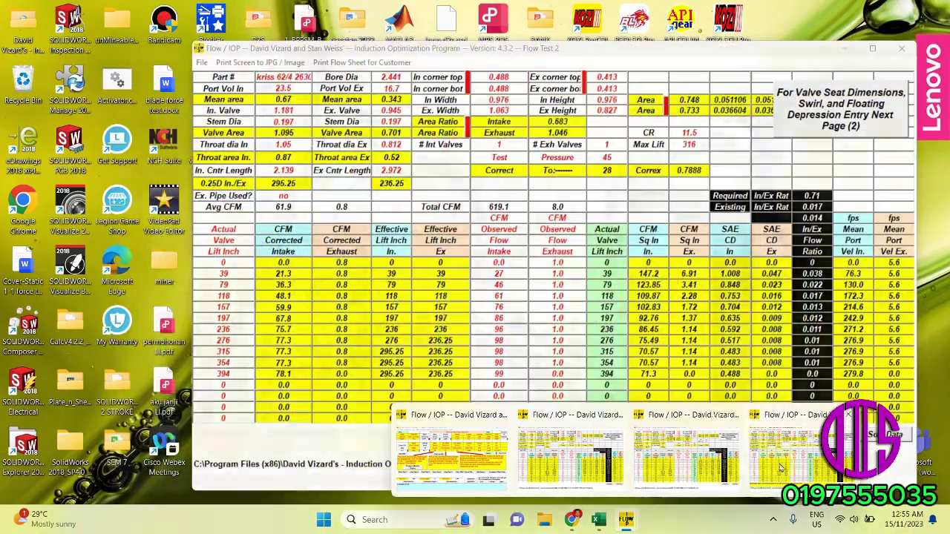
pyautogui.moveTo(449, 449)
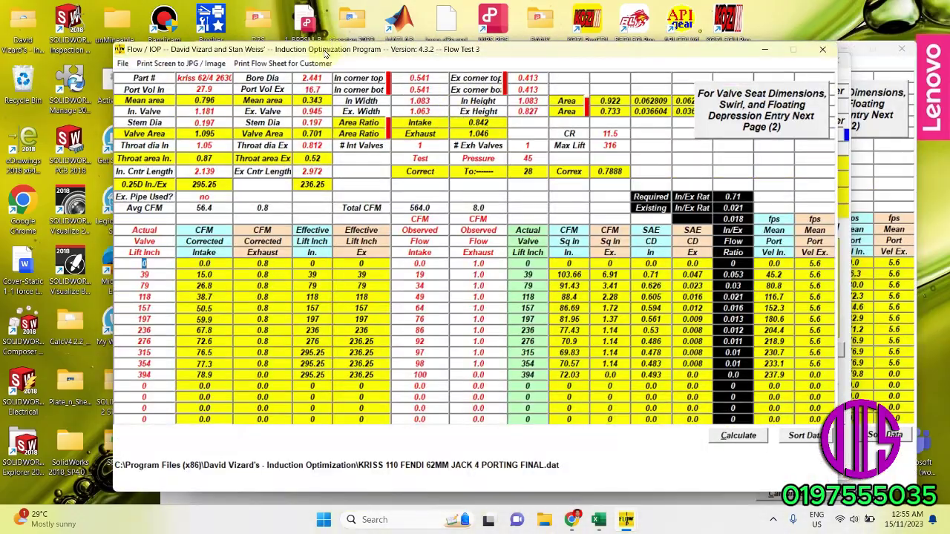
pyautogui.moveTo(325, 49); pyautogui.dragTo(421, 41)
pyautogui.click(160, 56)
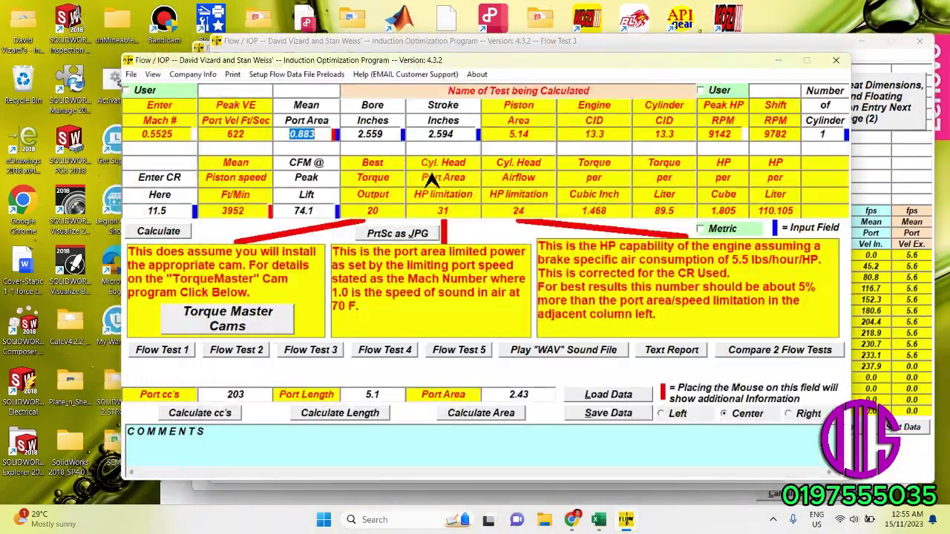
pyautogui.click(744, 350)
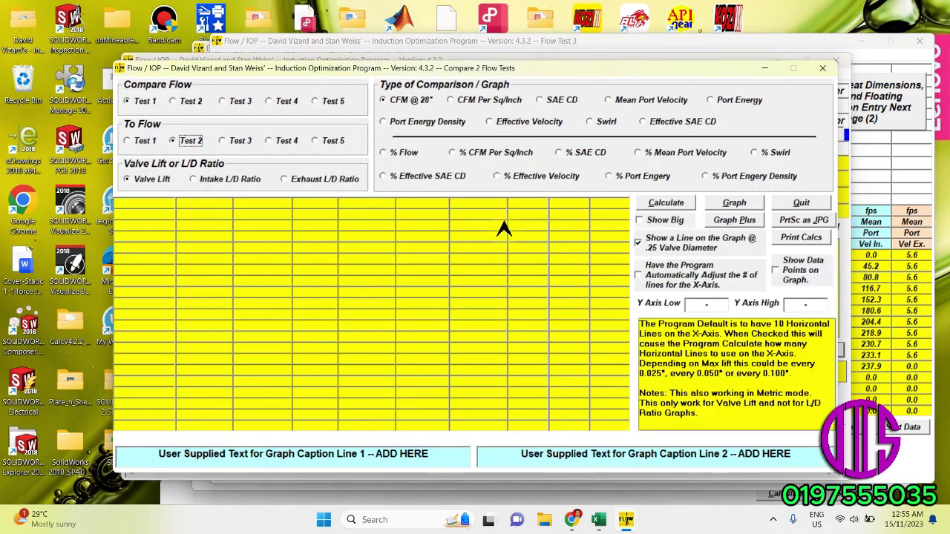
# Step: View the CFM @ 28" graph by valve lift for Test 1 alone and for Test 1 compared to Test 2
pyautogui.click(129, 136)
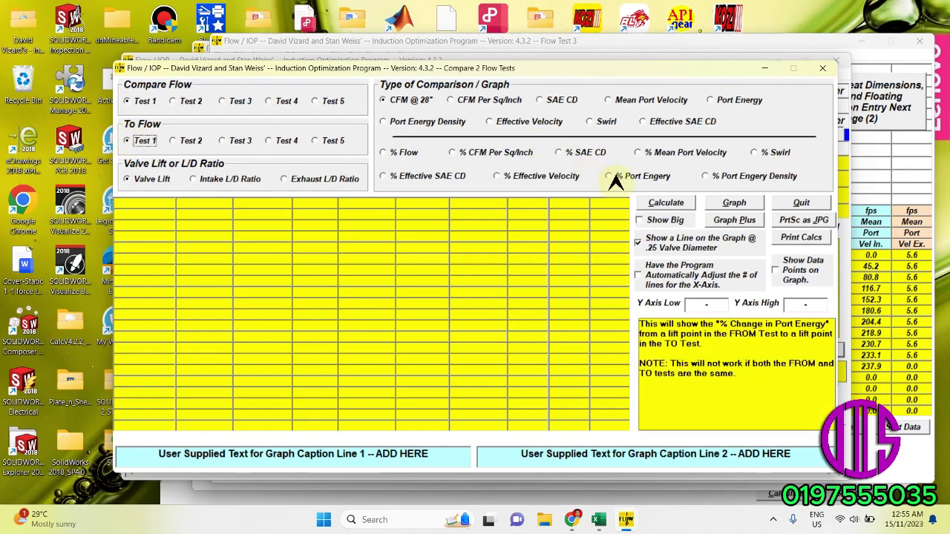
pyautogui.click(723, 203)
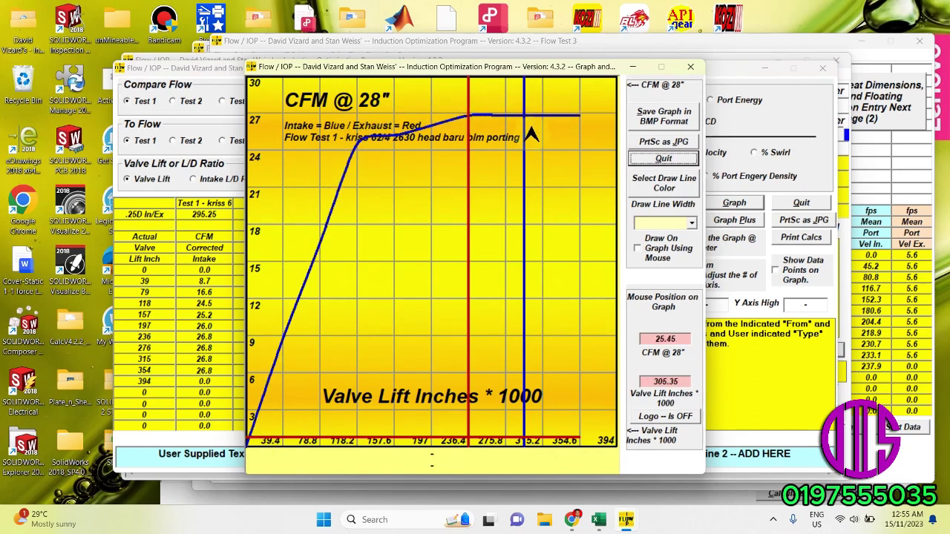
pyautogui.click(664, 158)
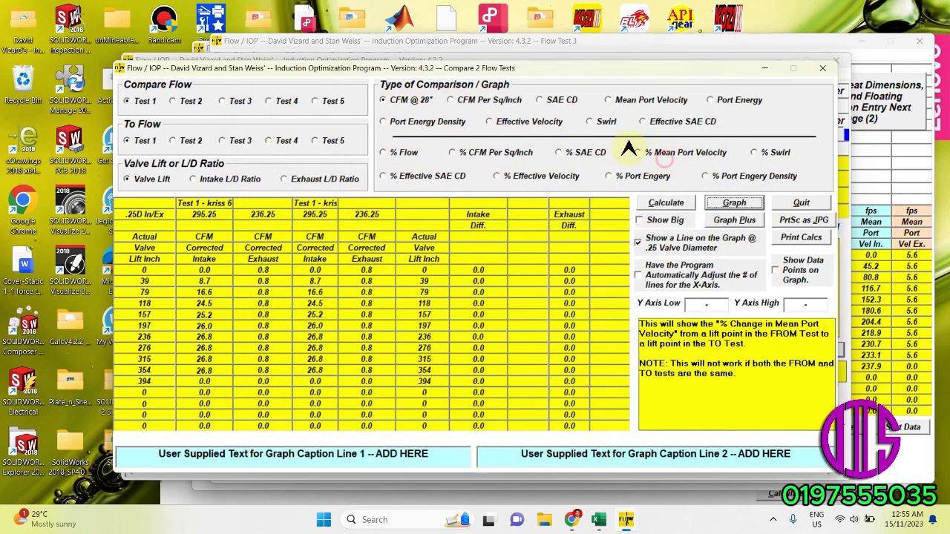
pyautogui.click(177, 141)
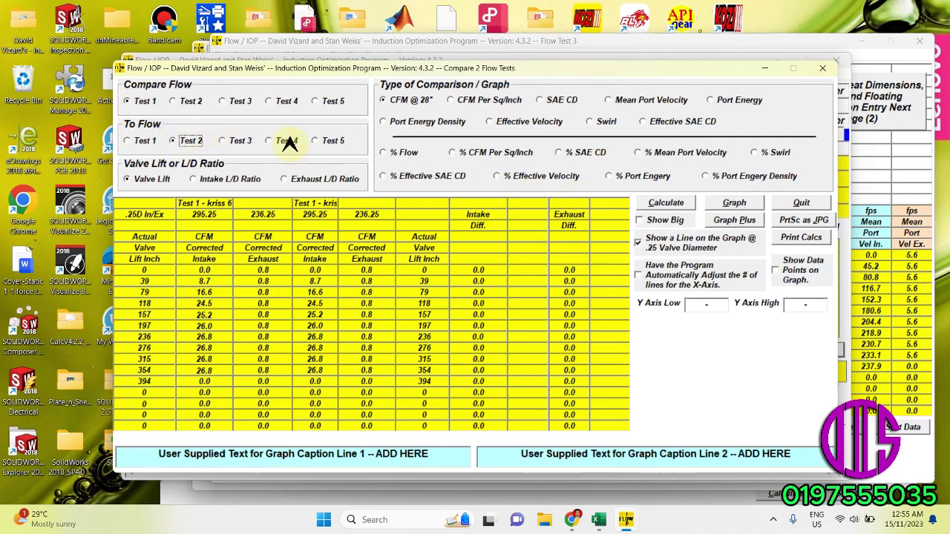
pyautogui.click(723, 203)
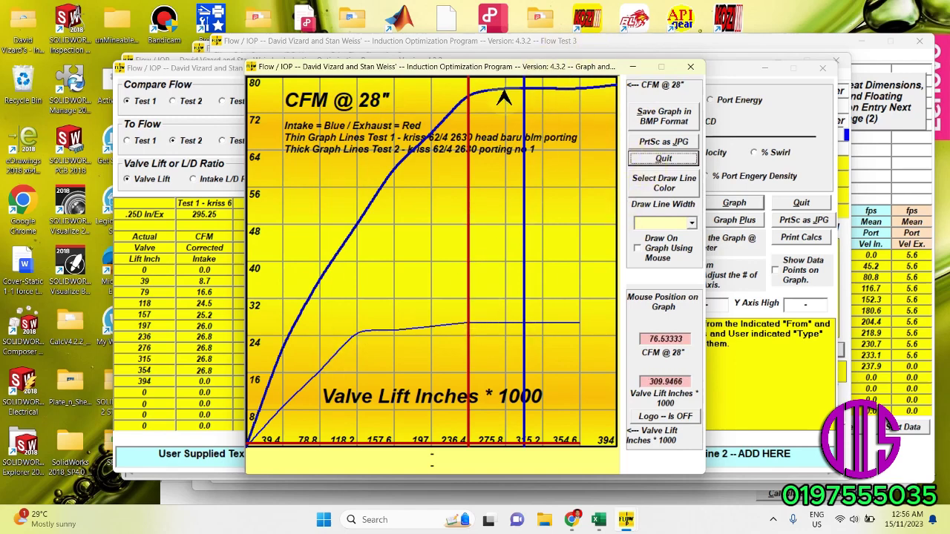
pyautogui.click(643, 160)
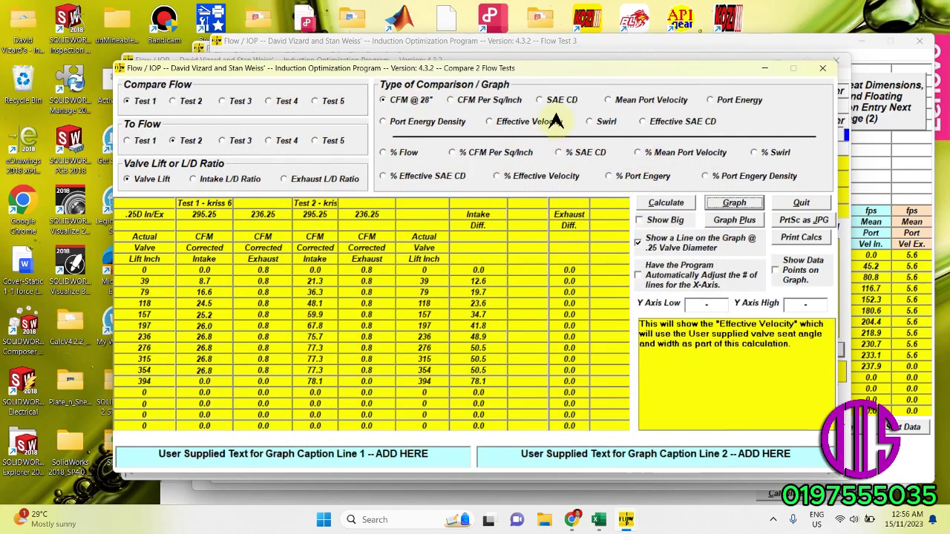
# Step: View the SAE CD and Mean Port Velocity graphs comparing Test 1 to Test 2, closing each graph
pyautogui.click(558, 100)
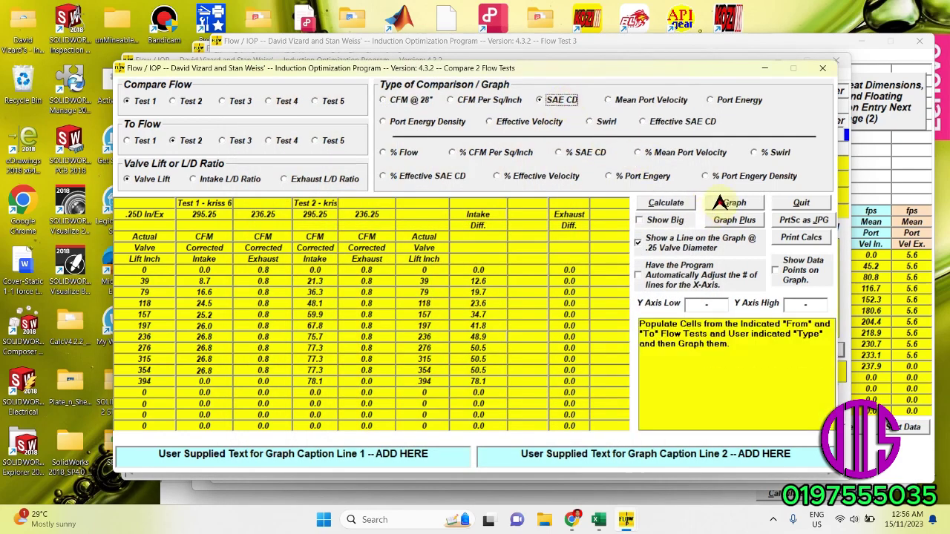
pyautogui.click(731, 203)
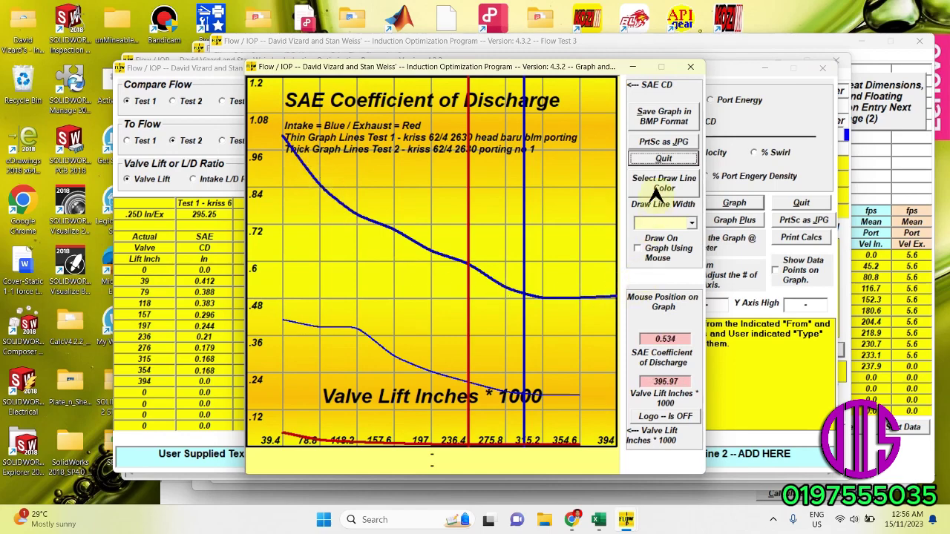
pyautogui.click(664, 158)
pyautogui.click(653, 99)
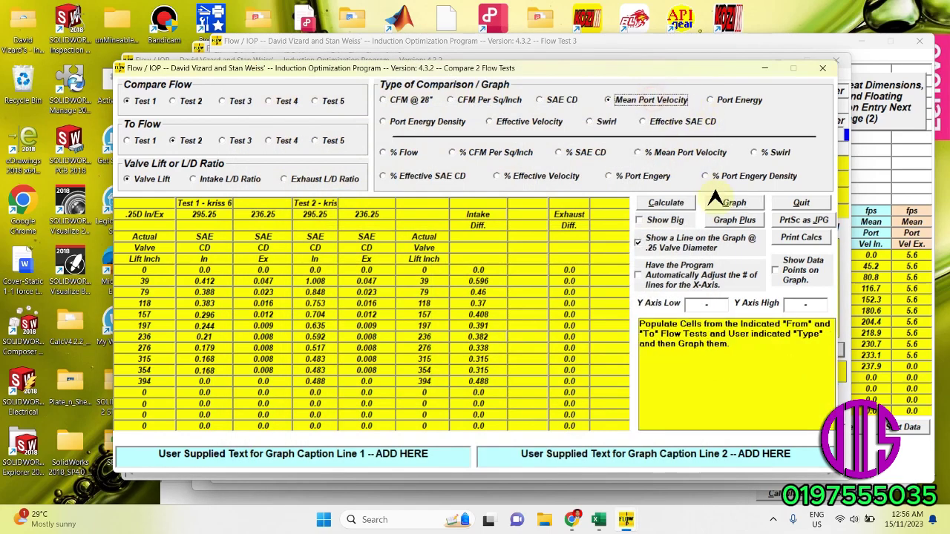
pyautogui.click(714, 196)
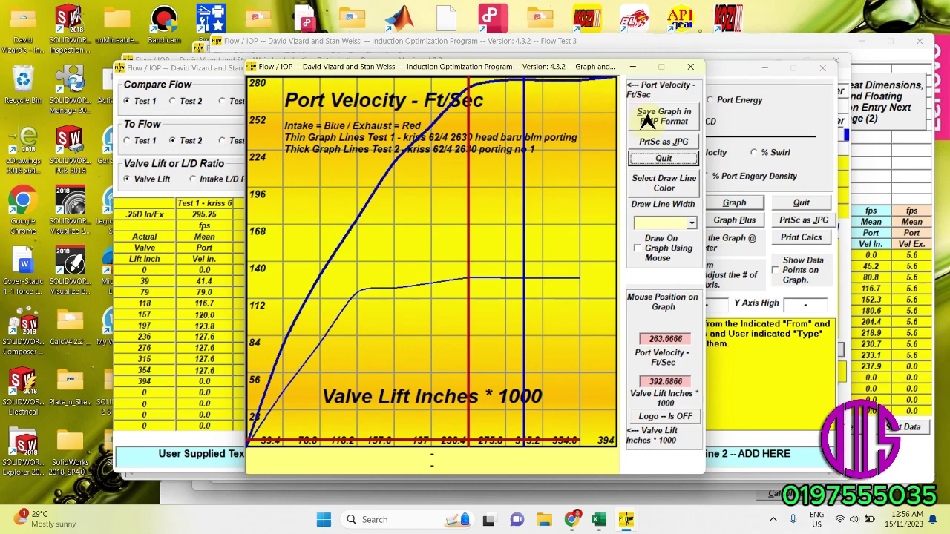
pyautogui.click(652, 158)
# Step: View the Port Energy and Port Energy Density graphs comparing Test 1 to Test 2, closing each graph
pyautogui.click(726, 100)
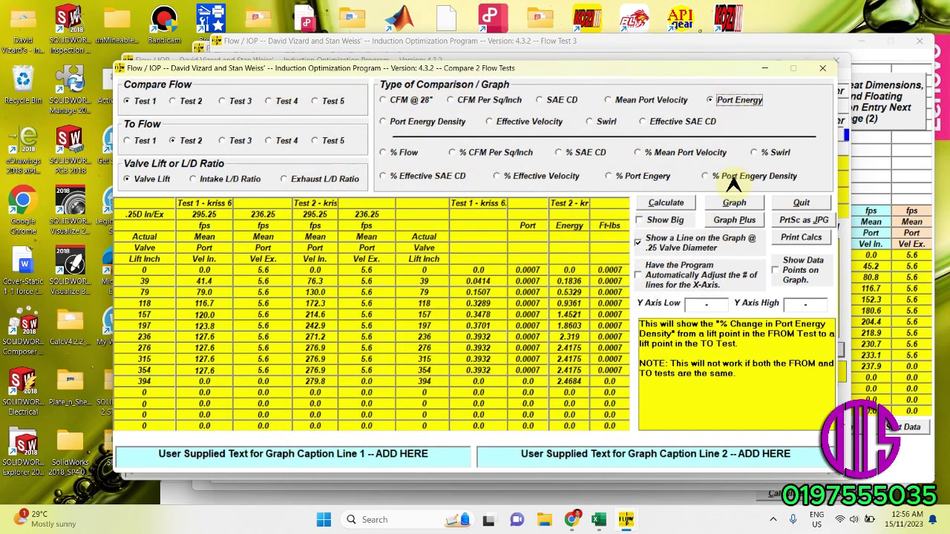
pyautogui.click(734, 203)
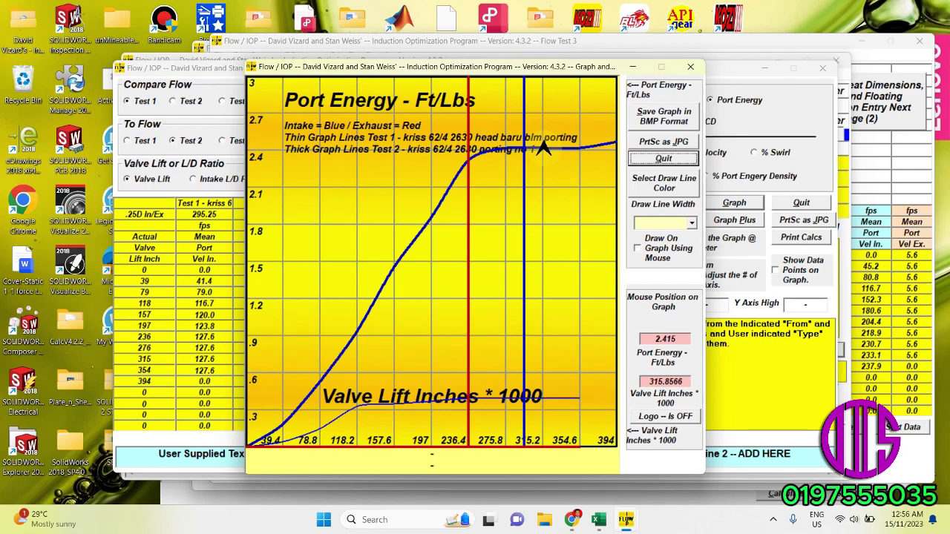
pyautogui.click(636, 157)
pyautogui.click(454, 122)
pyautogui.click(719, 202)
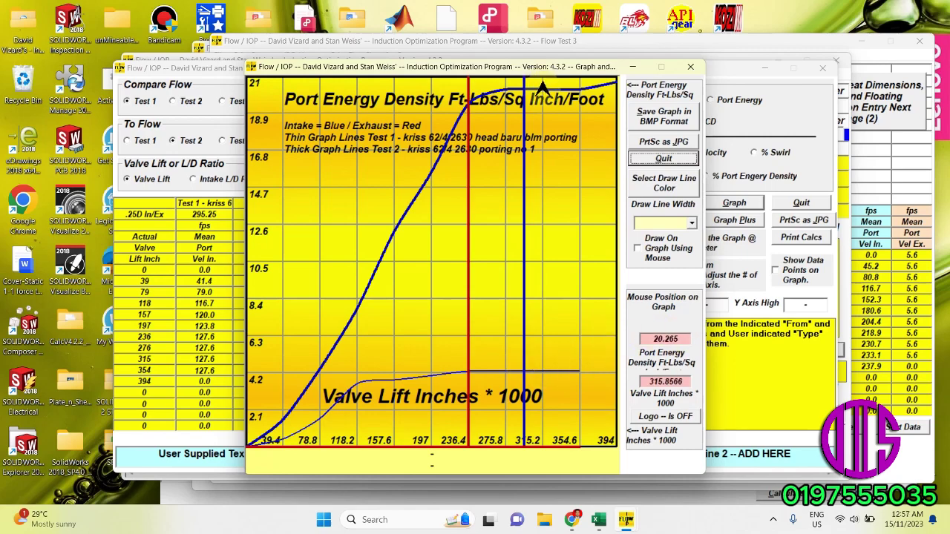
pyautogui.click(664, 158)
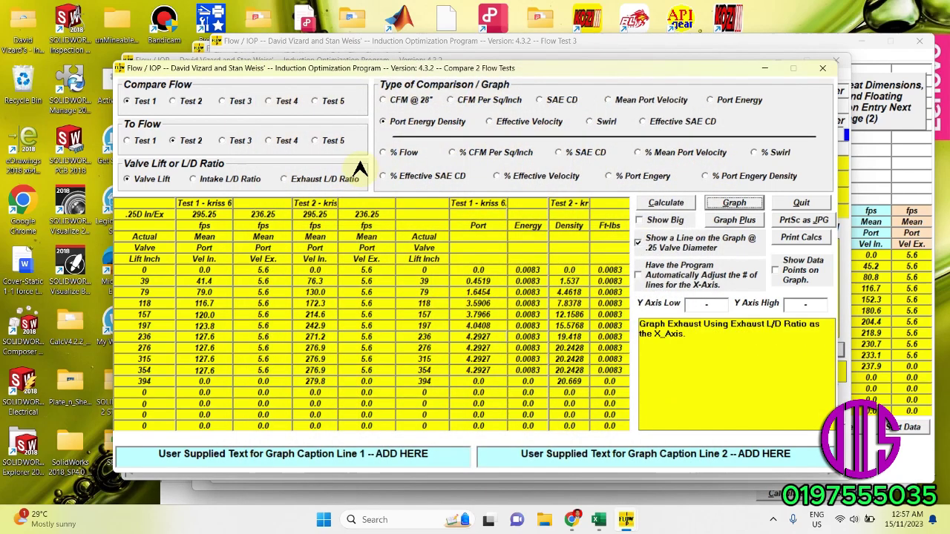
# Step: View the CFM @ 28" graph by valve lift comparing Test 3 to Test 2, and close it
pyautogui.click(221, 102)
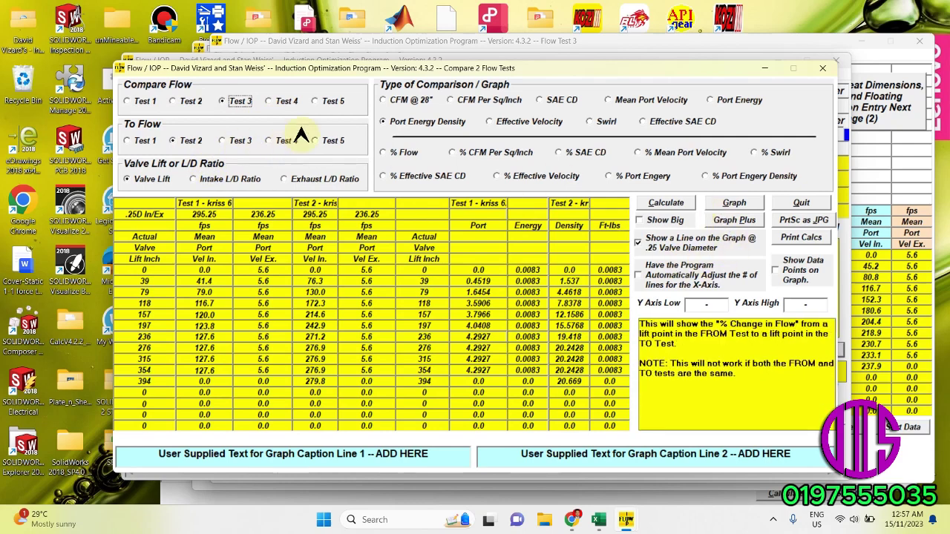
pyautogui.click(386, 99)
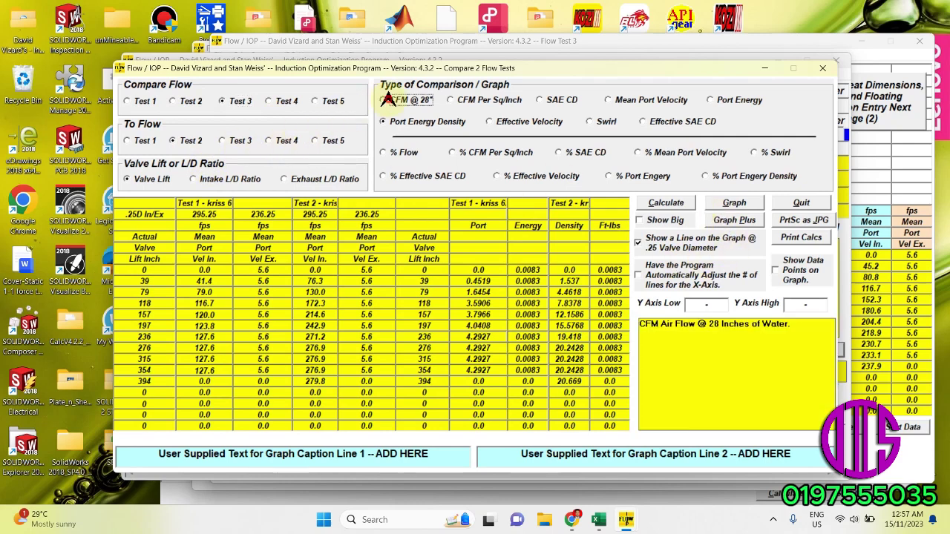
pyautogui.click(720, 200)
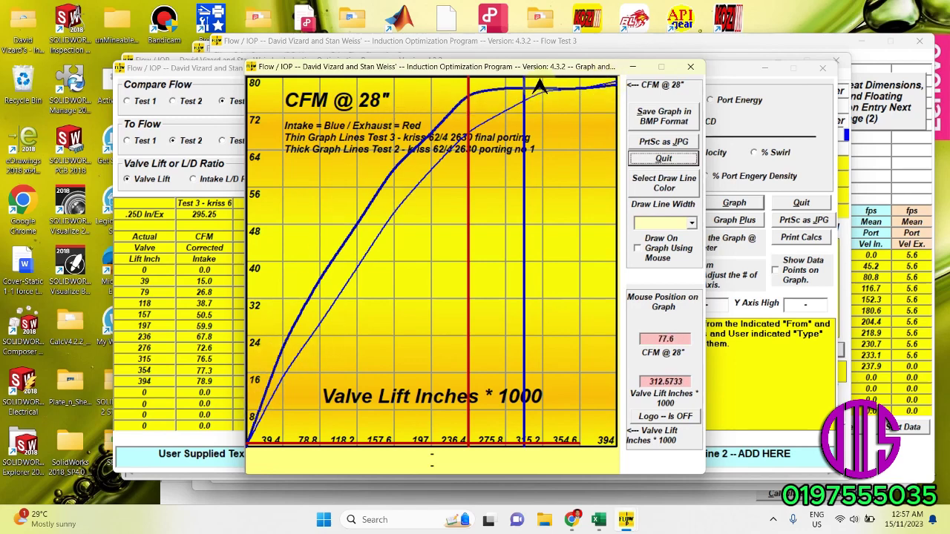
pyautogui.click(663, 158)
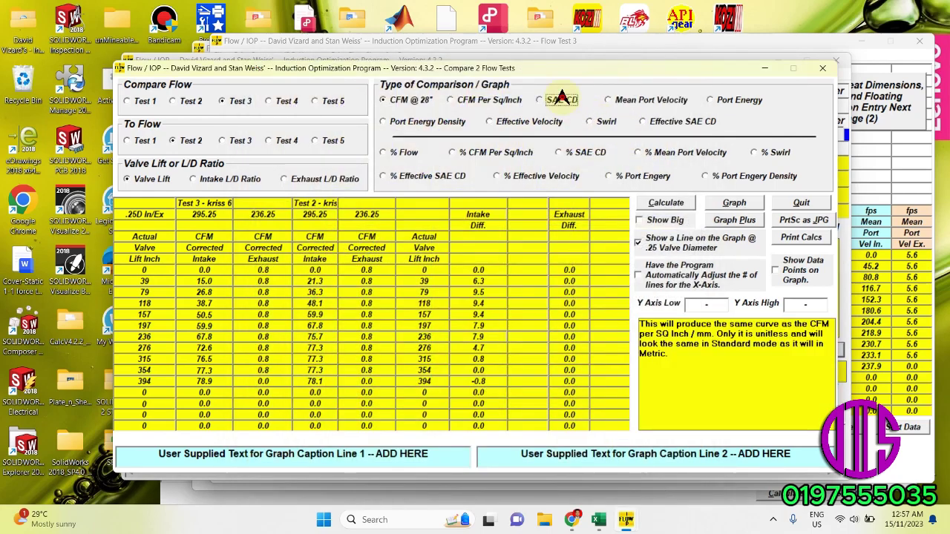
# Step: View the SAE CD and Mean Port Velocity graphs comparing Test 3 to Test 2, closing each graph
pyautogui.click(561, 99)
pyautogui.click(734, 203)
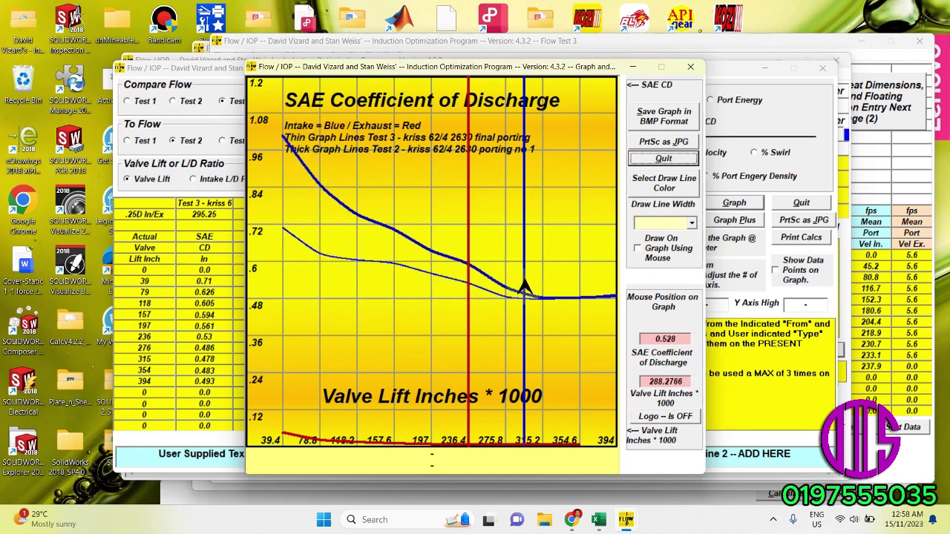
pyautogui.click(663, 158)
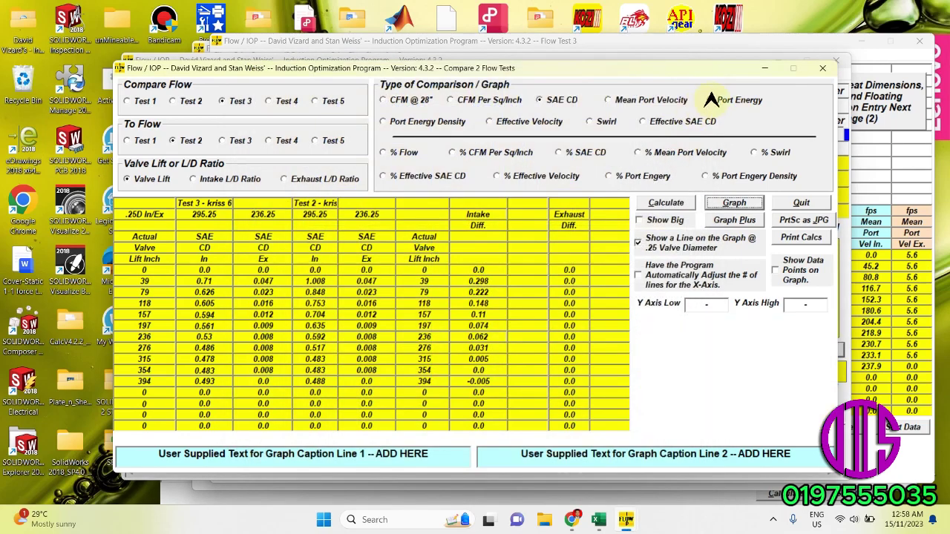
pyautogui.click(668, 104)
pyautogui.click(734, 202)
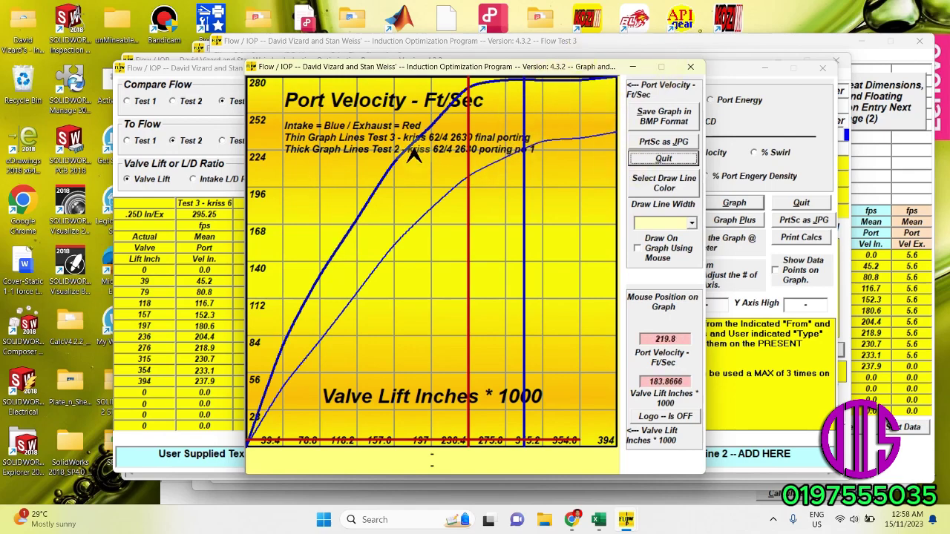
pyautogui.click(663, 158)
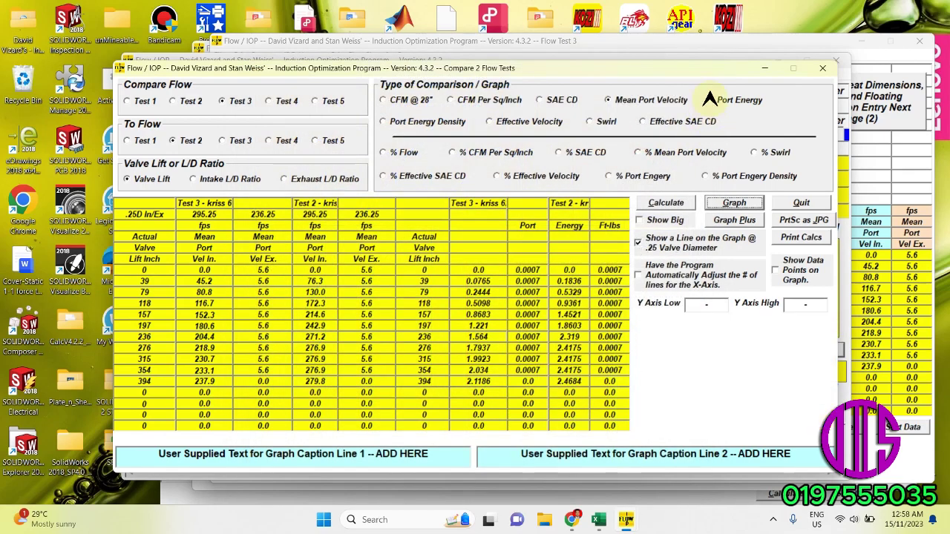
# Step: View the Port Energy and Port Energy Density graphs comparing Test 3 to Test 2, closing each graph
pyautogui.click(734, 203)
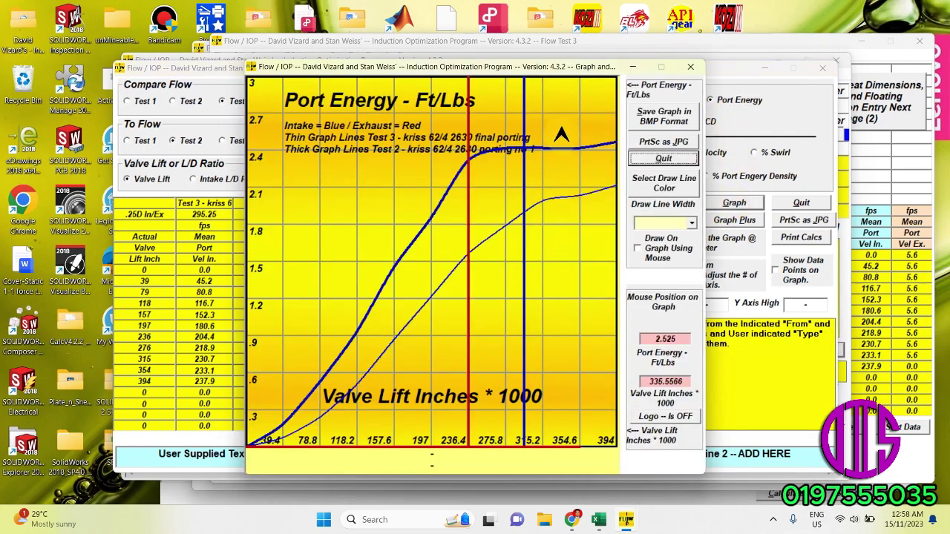
pyautogui.click(662, 158)
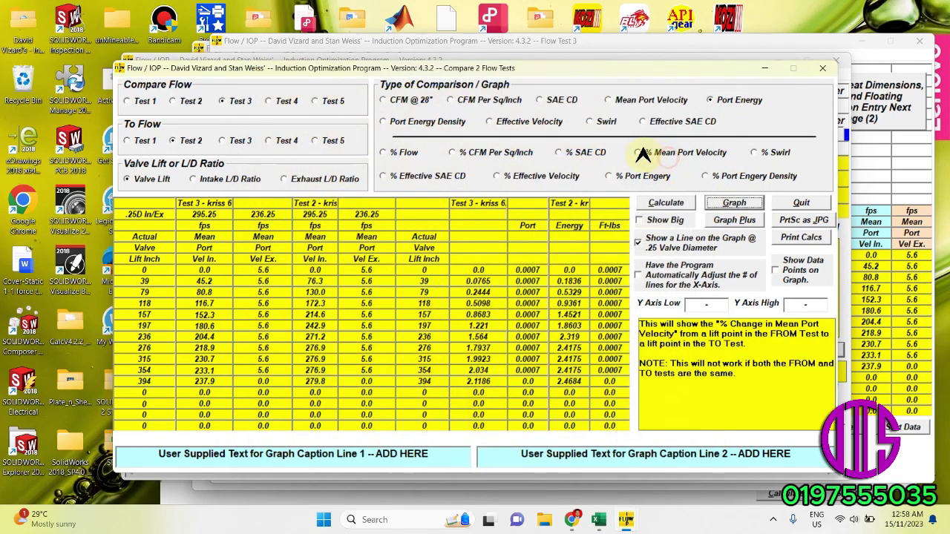
pyautogui.click(438, 121)
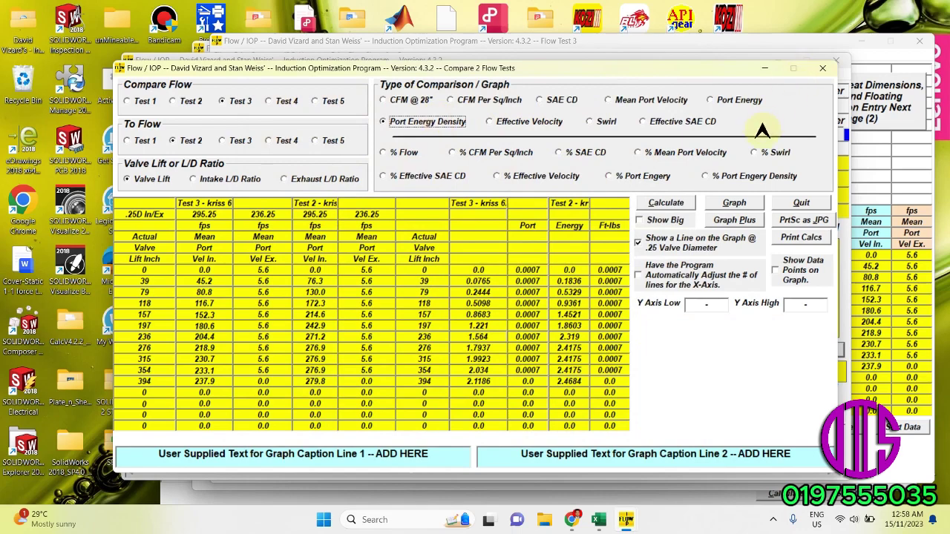
pyautogui.click(731, 199)
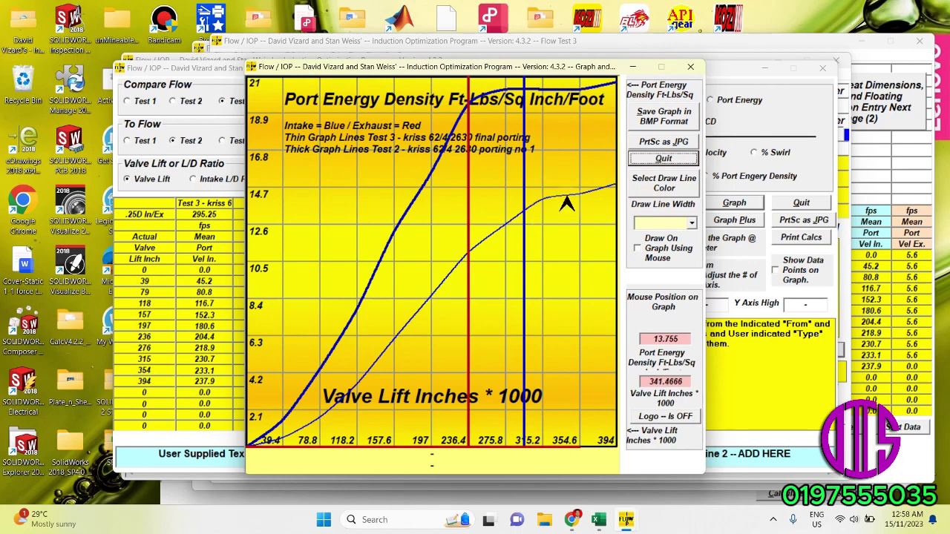
pyautogui.click(649, 158)
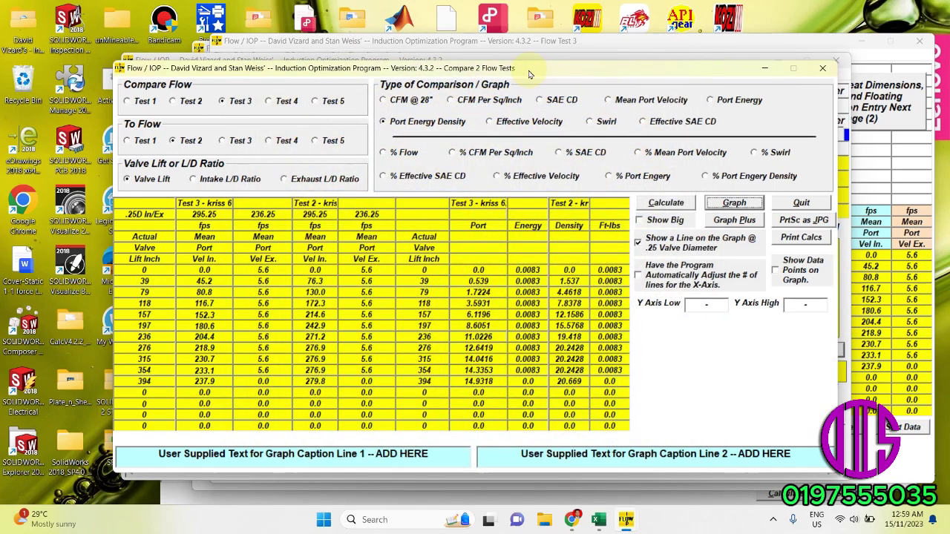
# Step: Move the Compare 2 Flow Tests window aside and close it to return to the main calculation window
pyautogui.moveTo(529, 70); pyautogui.dragTo(534, 47)
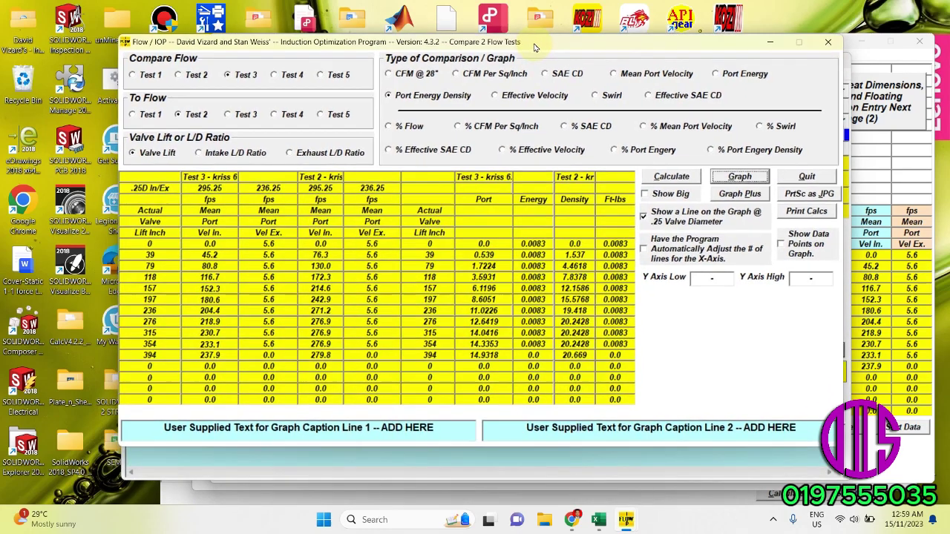
pyautogui.moveTo(548, 122)
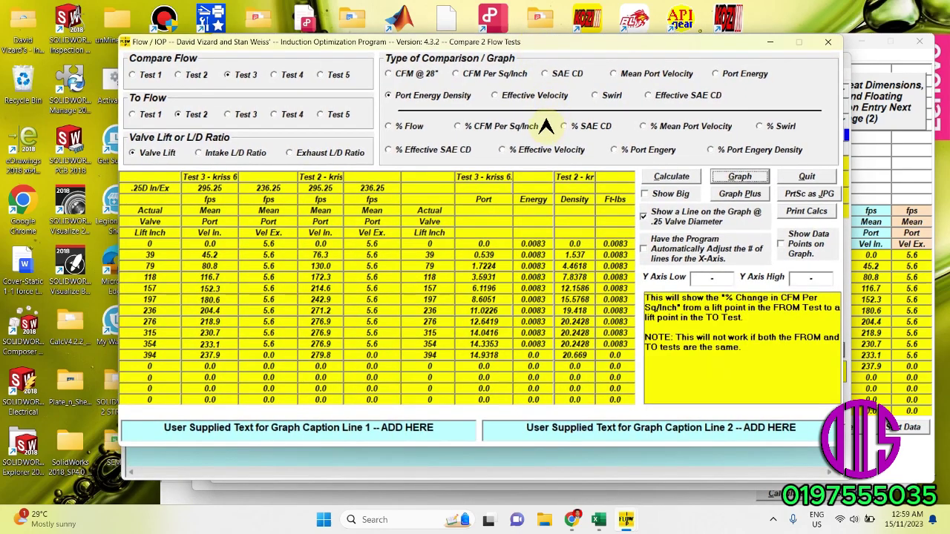
pyautogui.moveTo(534, 51); pyautogui.dragTo(597, 58)
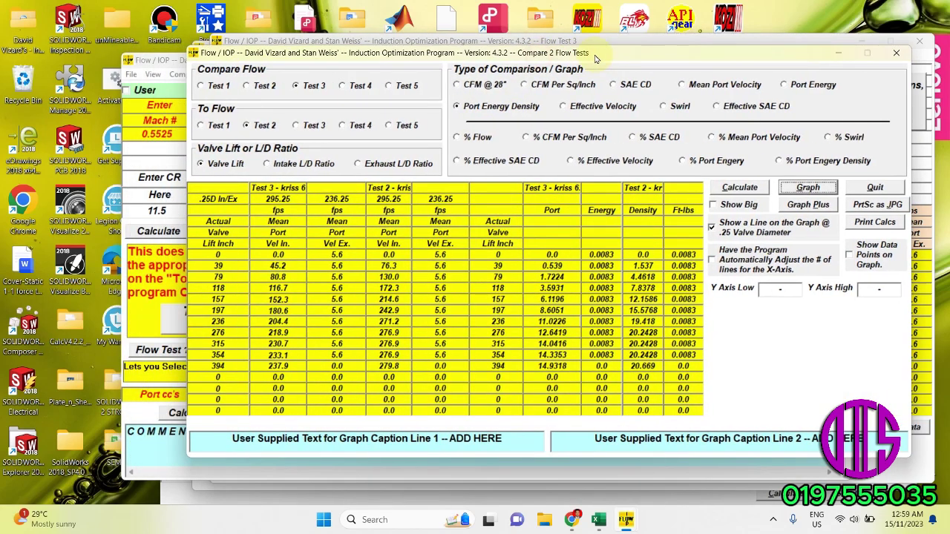
pyautogui.click(896, 54)
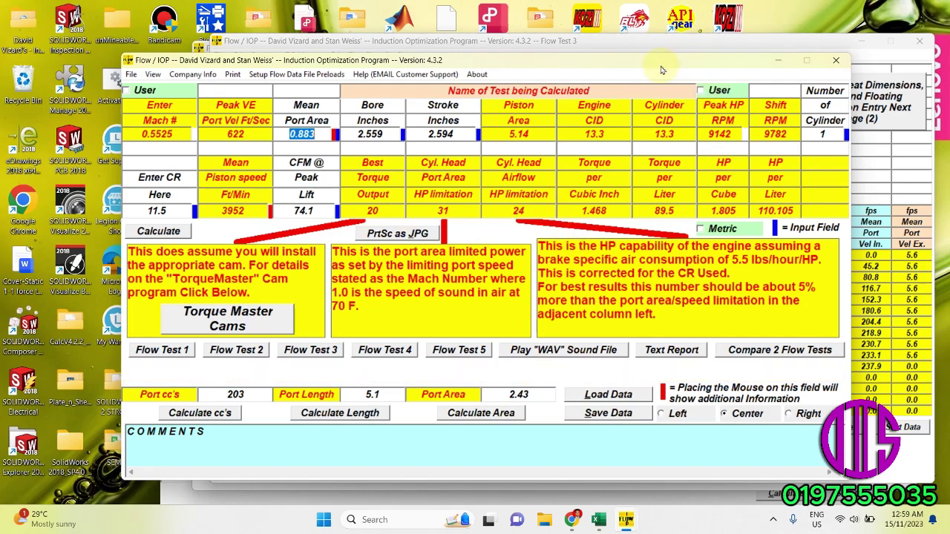
# Step: Look up the intake mean area in Flow Test 3 and set the main window's Mean Port Area to 0.796
pyautogui.moveTo(650, 63); pyautogui.dragTo(603, 63)
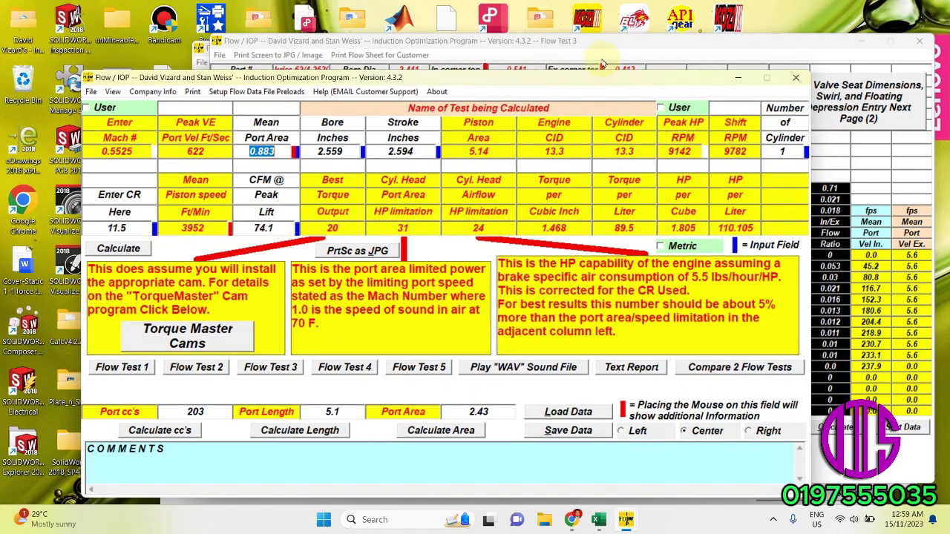
pyautogui.click(598, 46)
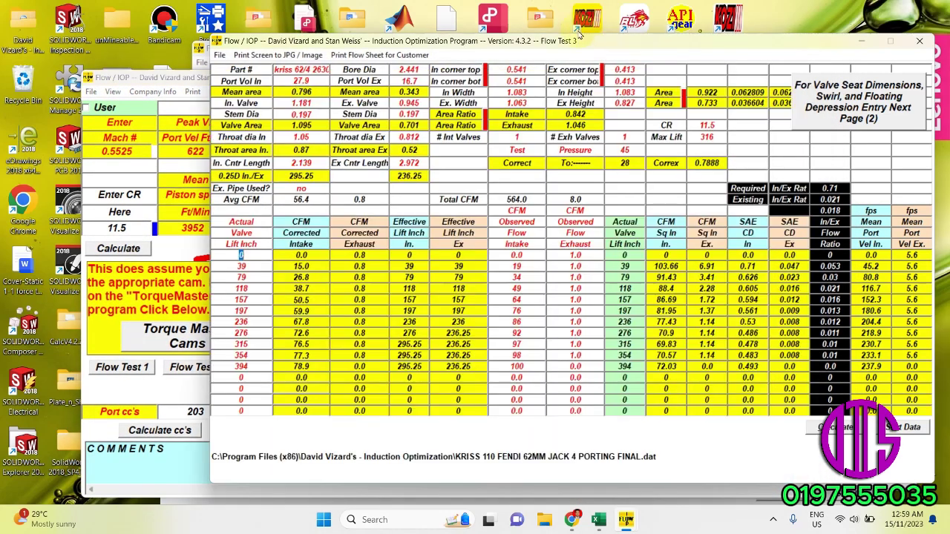
pyautogui.moveTo(598, 47); pyautogui.dragTo(684, 53)
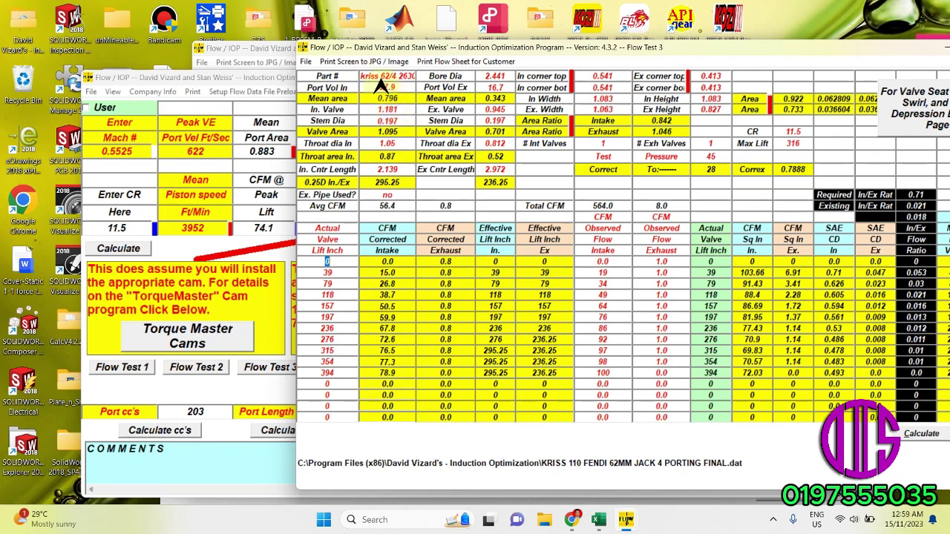
pyautogui.click(237, 77)
pyautogui.moveTo(284, 153)
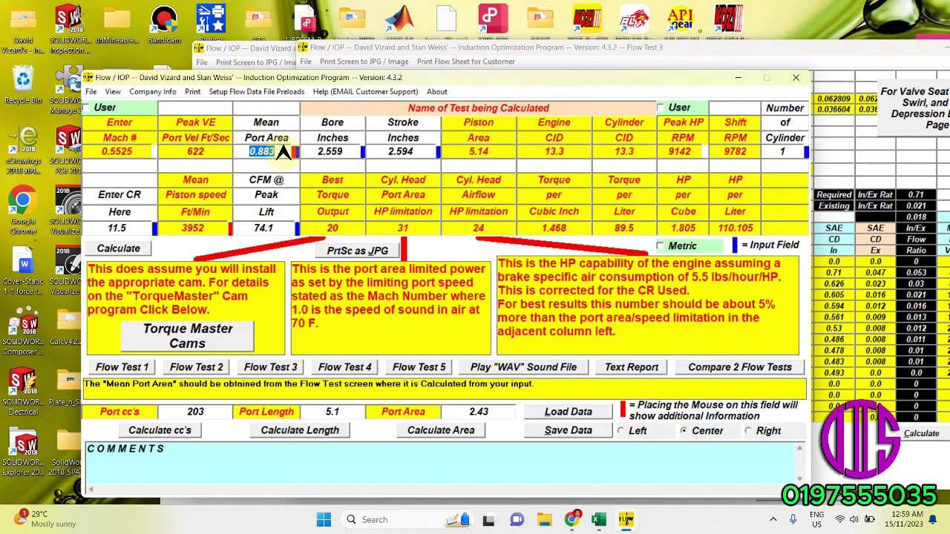
pyautogui.write('0.796')
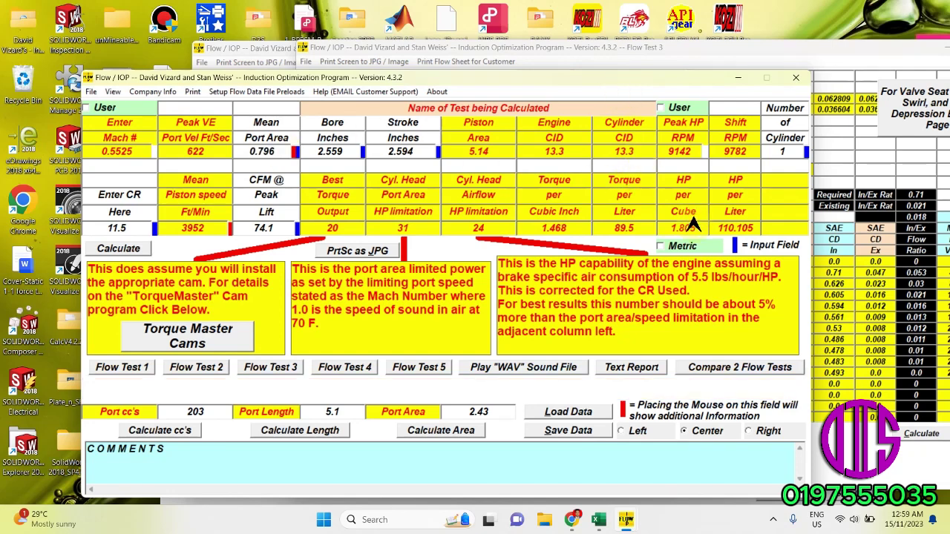
# Step: Switch the main calculation to metric units and set the bore to 62 mm
pyautogui.click(665, 244)
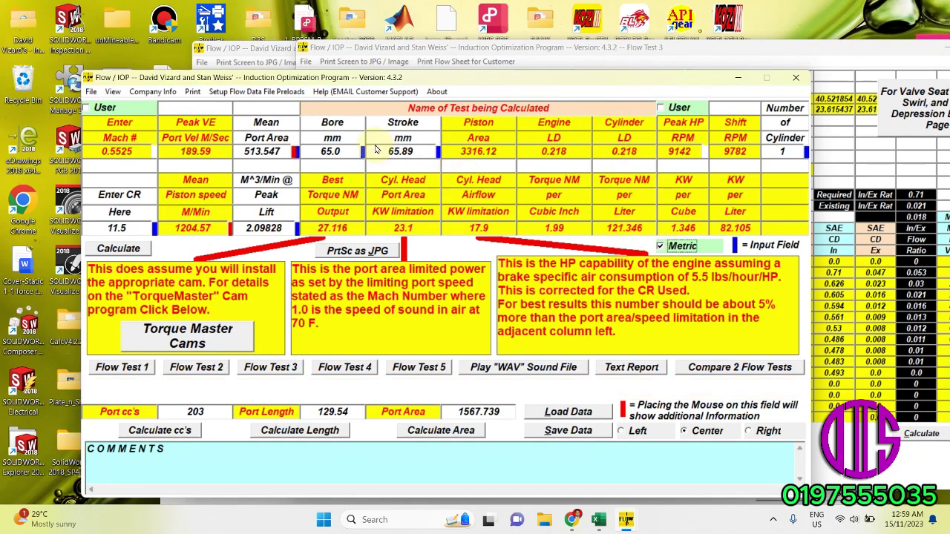
pyautogui.click(347, 149)
pyautogui.write('62')
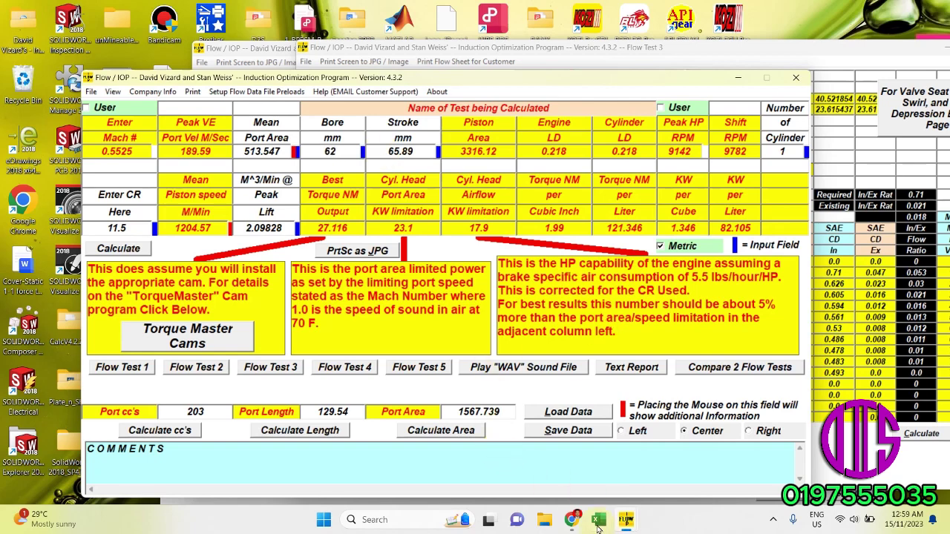
# Step: Switch to Chrome, search for "kriss 110 spec" in a new tab and look through the results for the bore and stroke
pyautogui.click(572, 519)
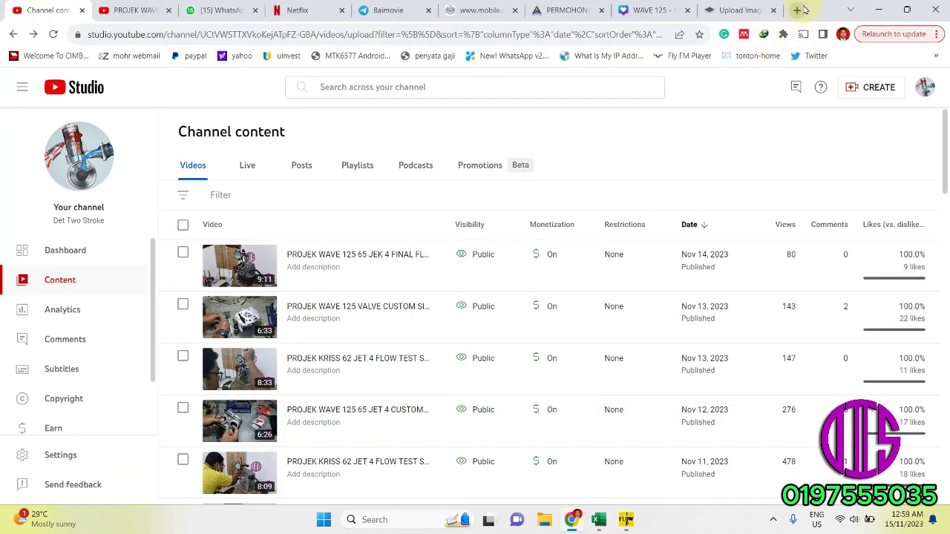
pyautogui.click(799, 11)
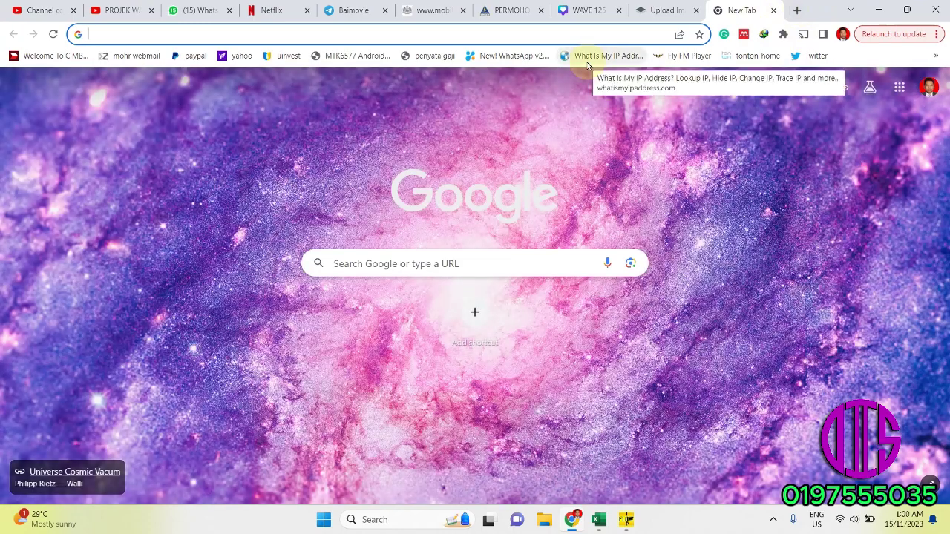
pyautogui.write('kriss')
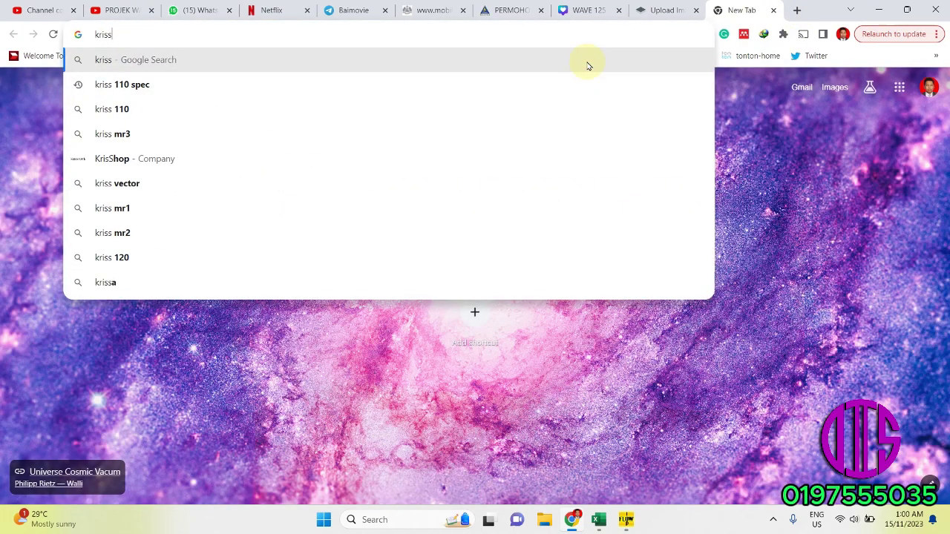
pyautogui.click(142, 86)
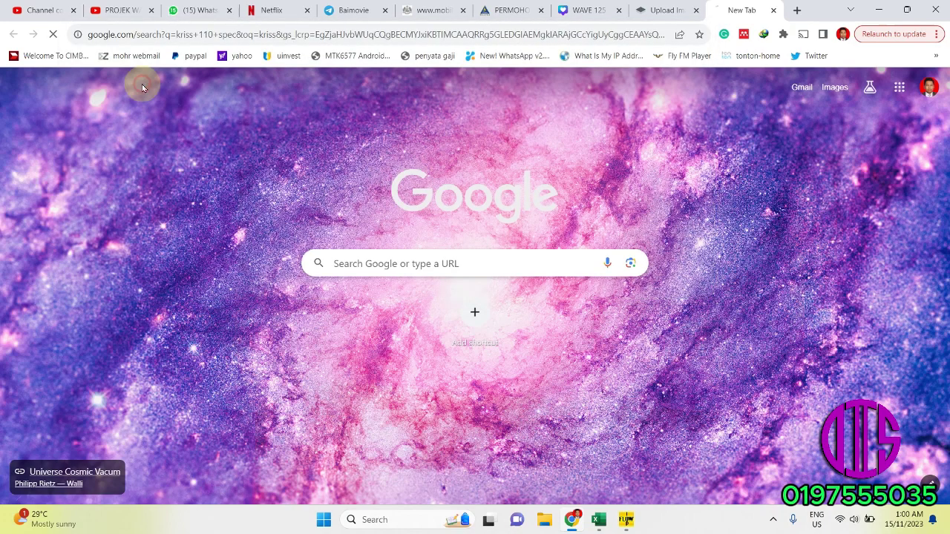
pyautogui.scroll(-1, 288, 354)
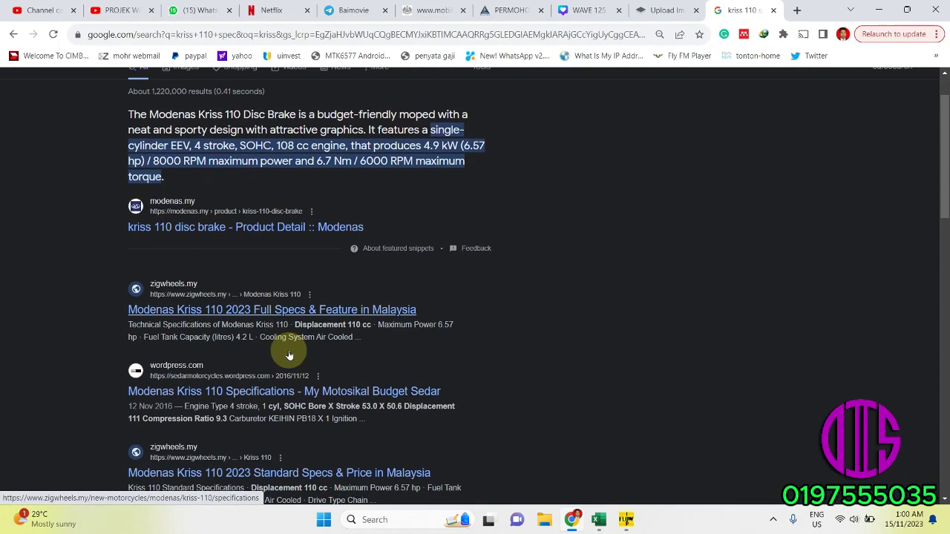
pyautogui.scroll(-3, 289, 355)
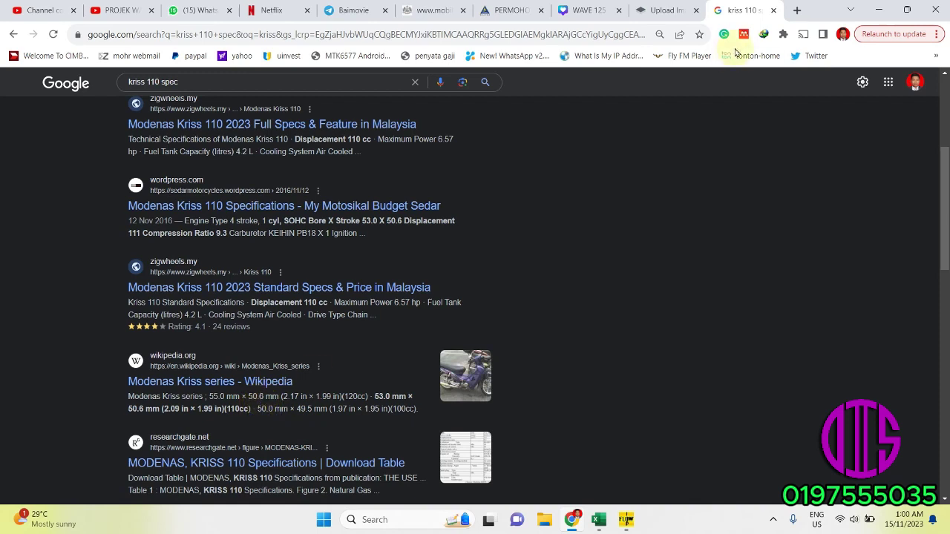
# Step: Open Calculator and add 8 to the stock 50.6 mm stroke to get the new stroke
pyautogui.click(416, 523)
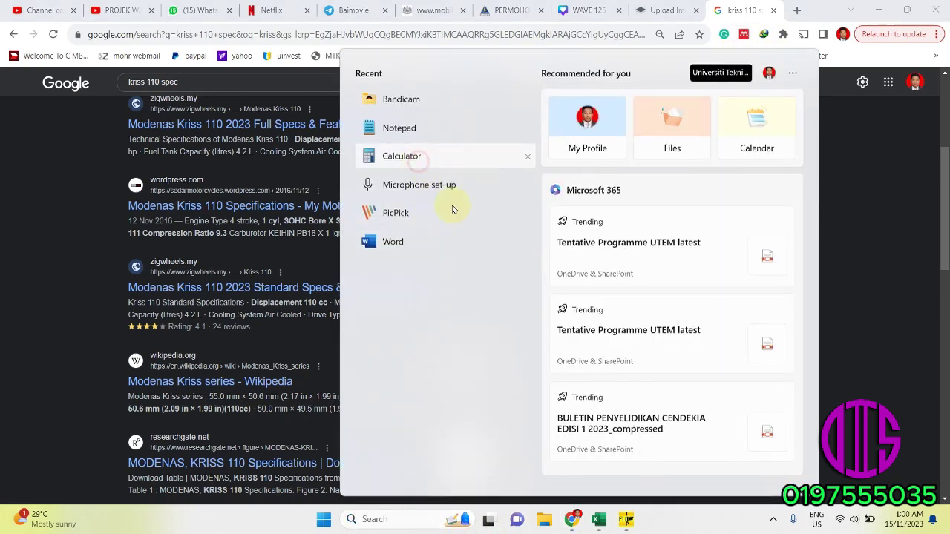
pyautogui.click(415, 157)
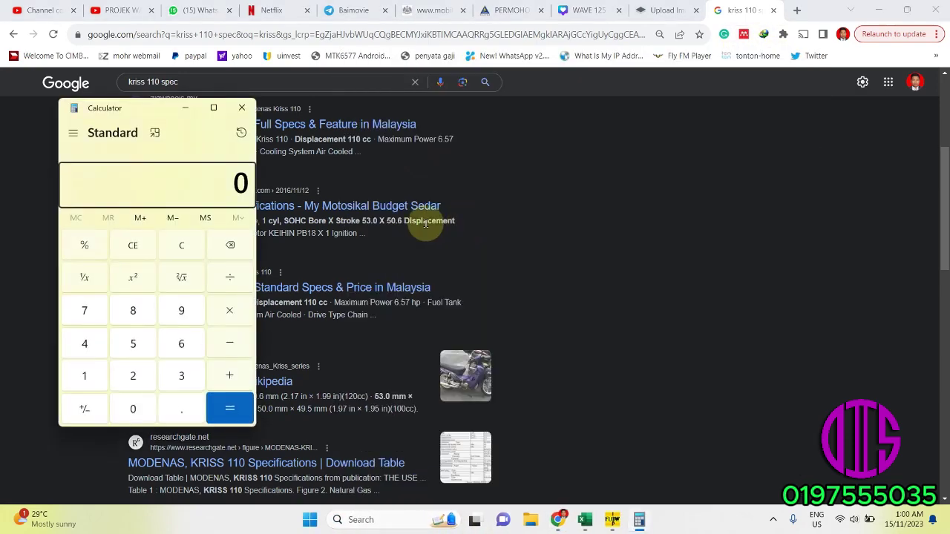
pyautogui.click(133, 344)
pyautogui.click(132, 408)
pyautogui.click(172, 408)
pyautogui.click(181, 343)
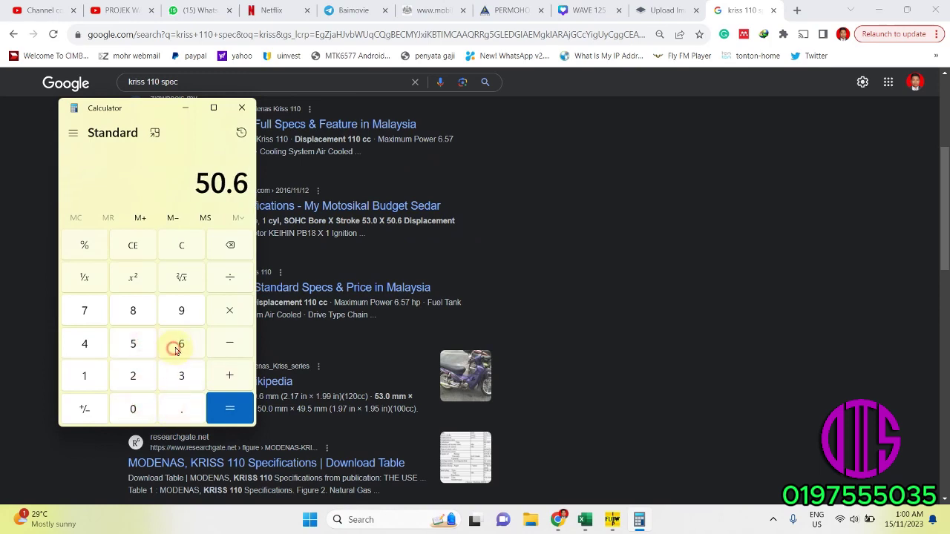
pyautogui.click(227, 375)
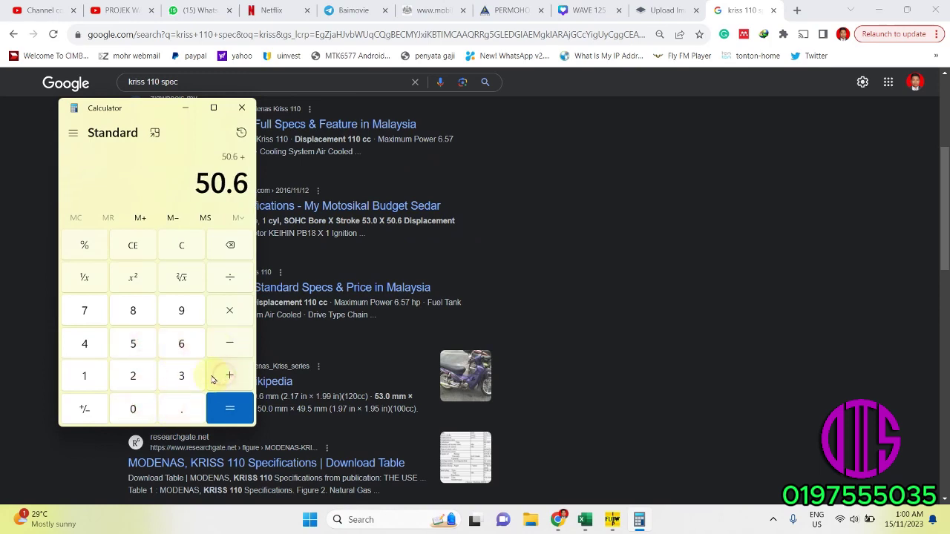
pyautogui.click(138, 317)
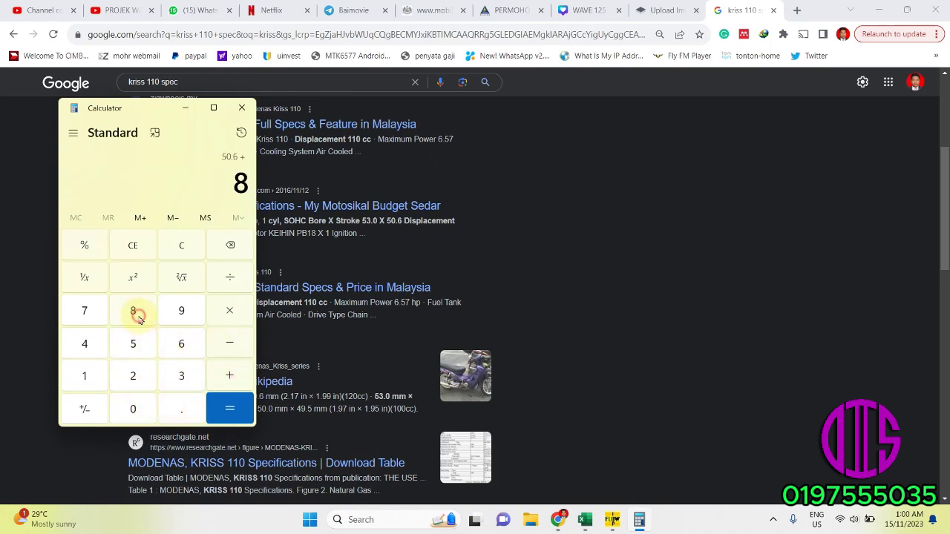
pyautogui.click(215, 409)
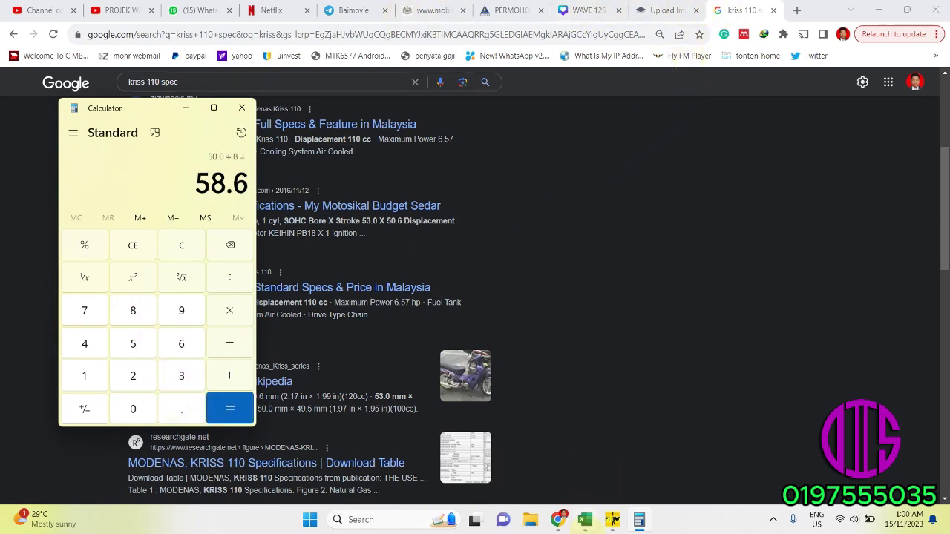
# Step: Switch to the main Flow / IOP window, set the stroke to 58.6 mm and return the calculation to imperial units
pyautogui.moveTo(610, 523)
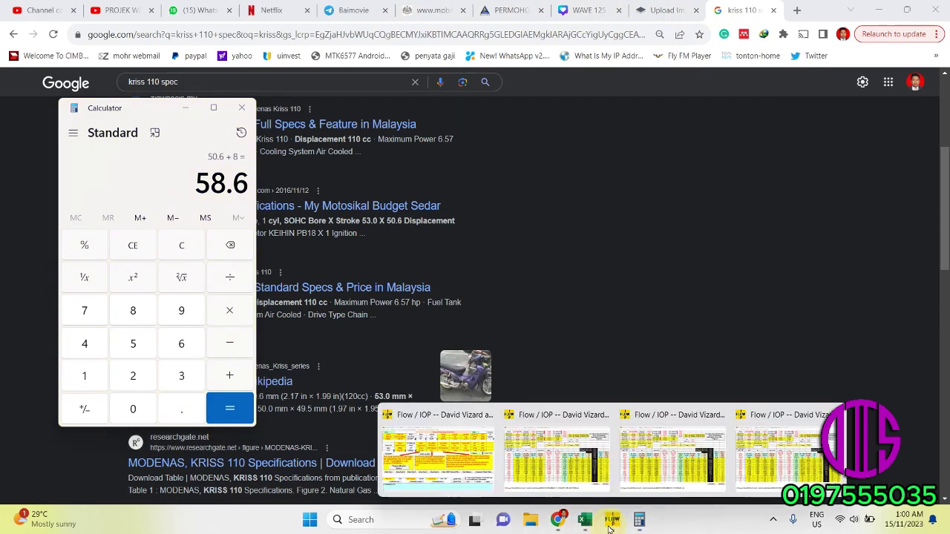
pyautogui.click(472, 411)
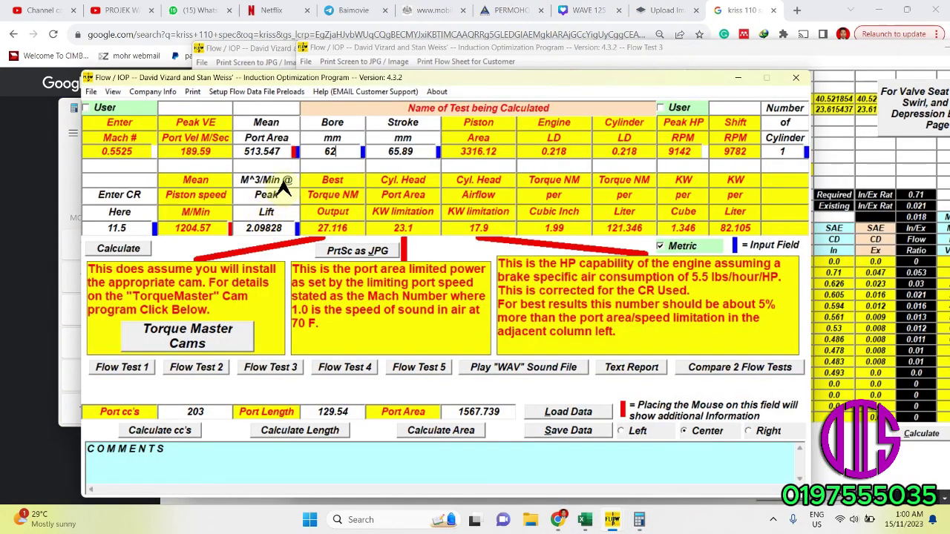
pyautogui.doubleClick(417, 151)
pyautogui.write('58.6')
pyautogui.click(676, 242)
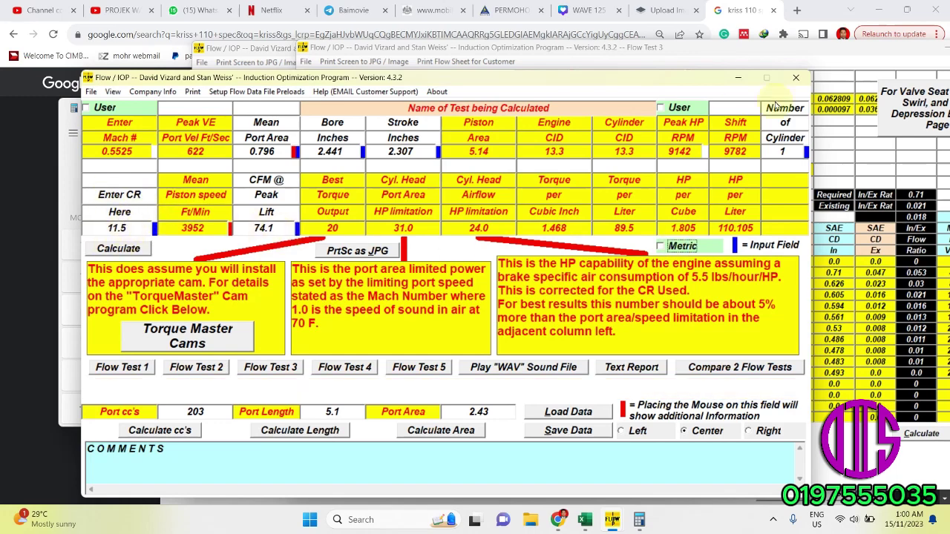
# Step: Look up the corrected intake CFM in Flow Test 3, set CFM @ Peak Lift to 72.6 and calculate the engine output
pyautogui.moveTo(623, 82)
pyautogui.mouseDown()
pyautogui.moveTo(567, 72)
pyautogui.moveTo(608, 104)
pyautogui.mouseUp()
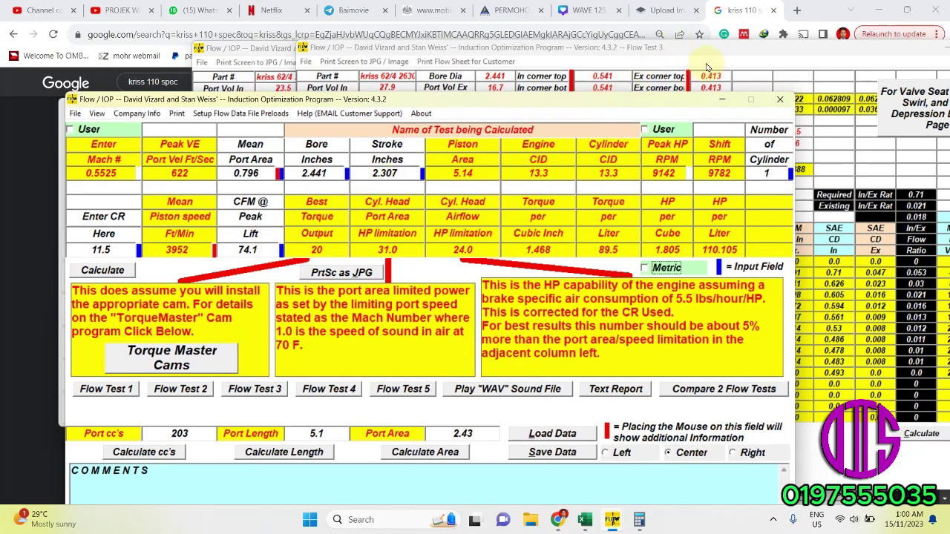
pyautogui.click(702, 53)
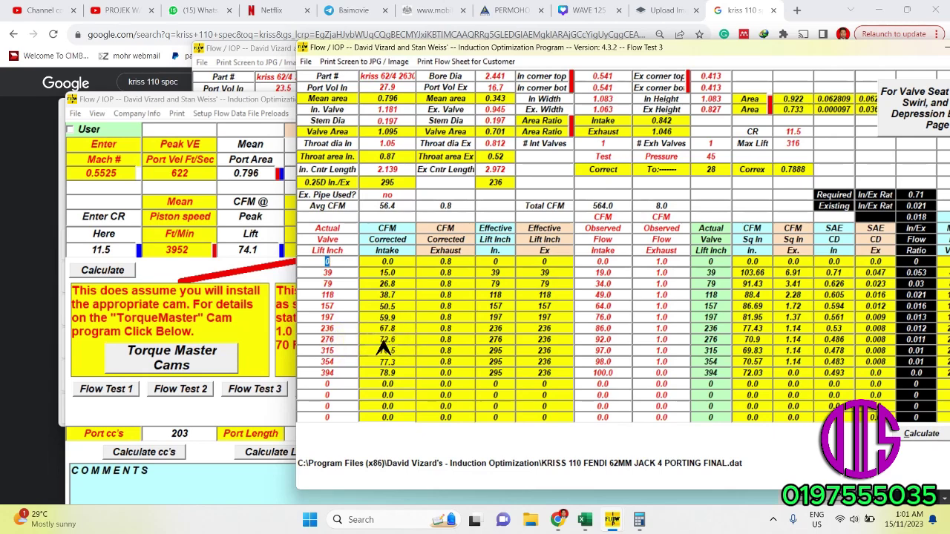
pyautogui.click(250, 106)
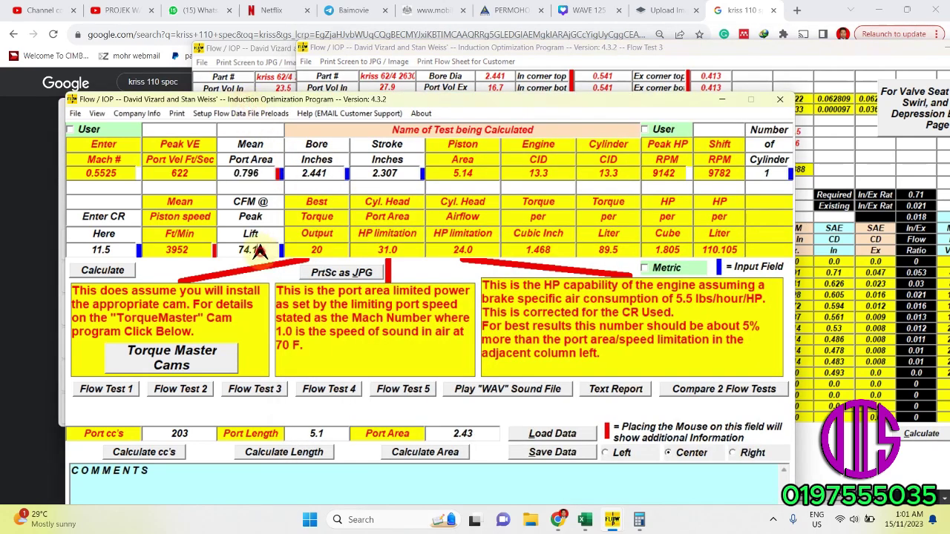
pyautogui.click(258, 250)
pyautogui.write('7')
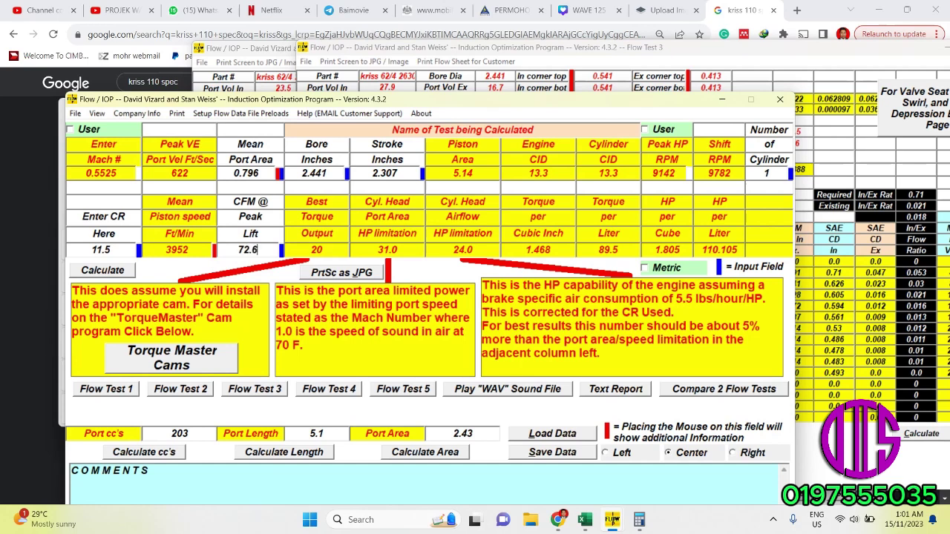
pyautogui.write('2.6')
pyautogui.click(97, 271)
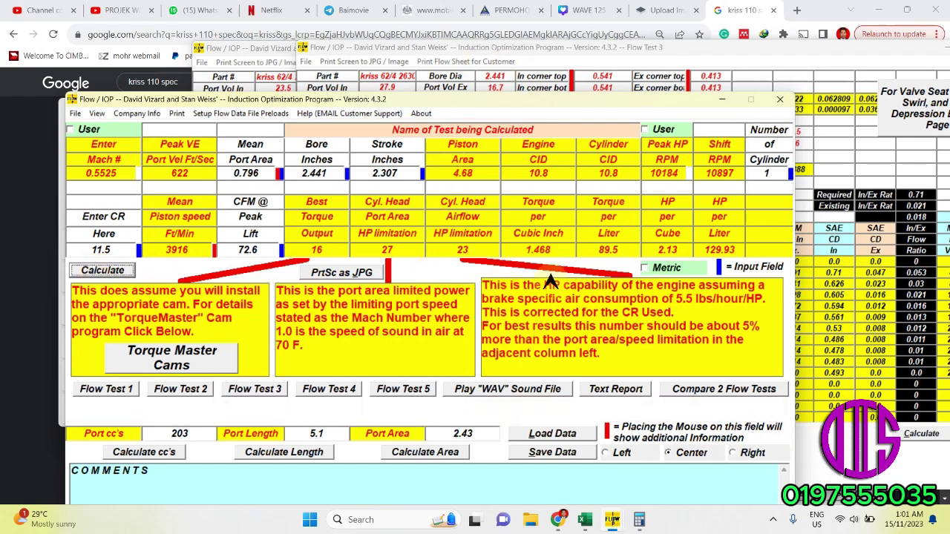
# Step: Review the calculated torque, power limits and peak RPM in metric and in imperial units
pyautogui.moveTo(448, 100); pyautogui.dragTo(527, 63)
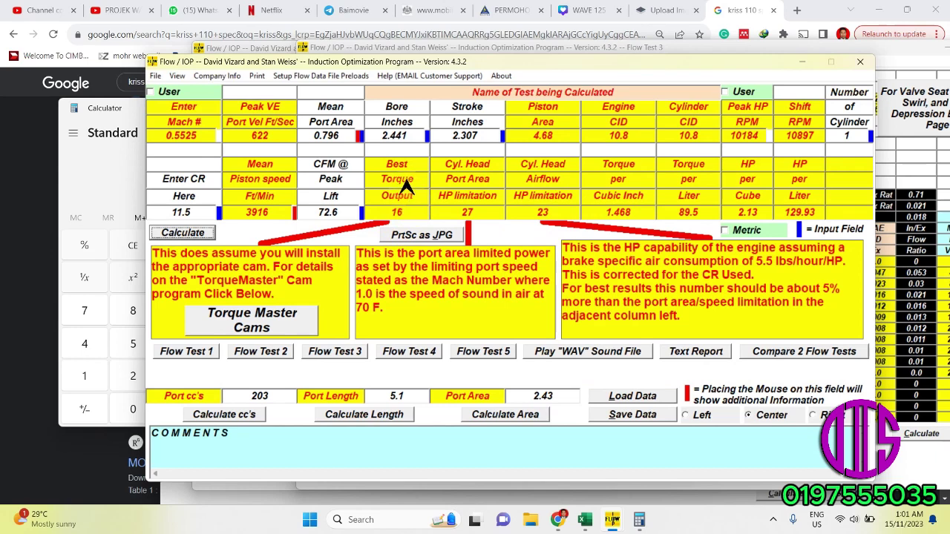
pyautogui.click(731, 230)
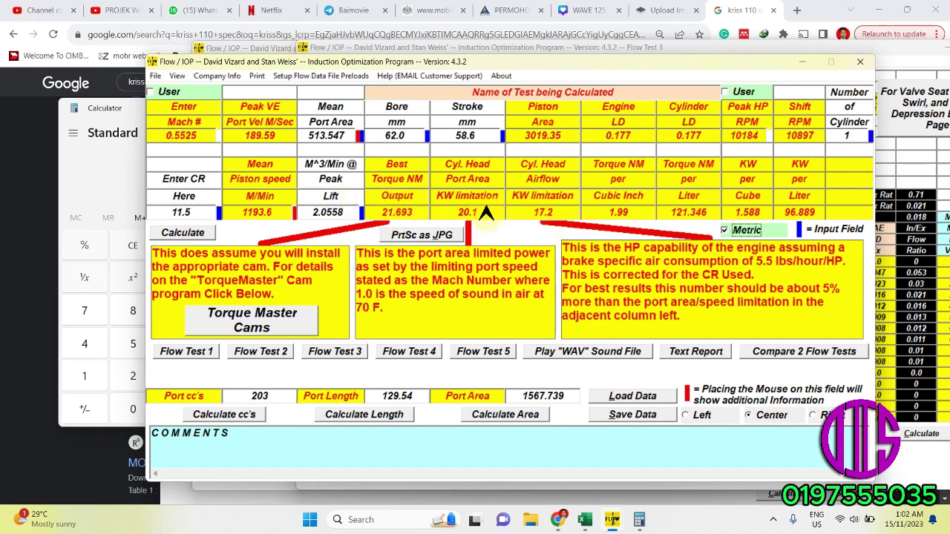
pyautogui.click(734, 228)
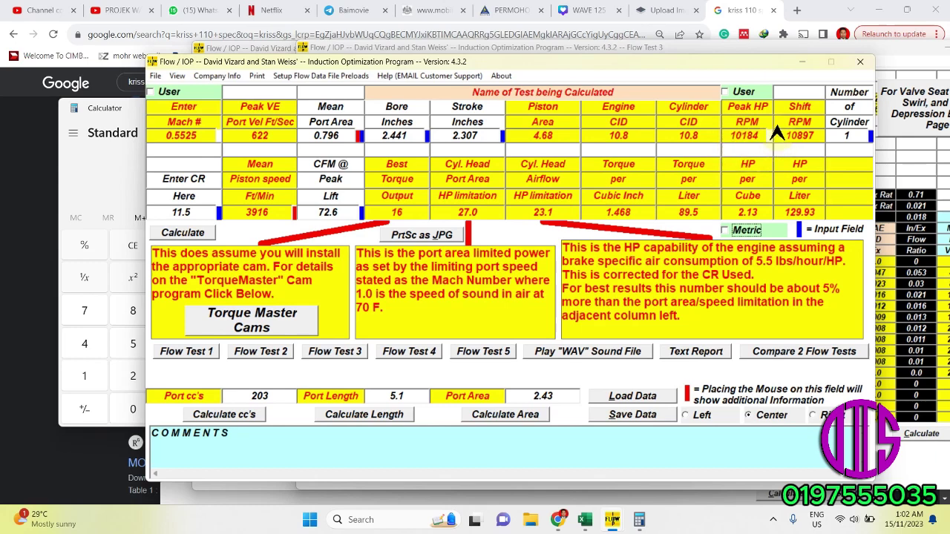
pyautogui.moveTo(734, 105)
# Step: Try a compression ratio of 12.5, calculate the output and check the results in metric and imperial units
pyautogui.click(171, 213)
pyautogui.write('1')
pyautogui.click(195, 233)
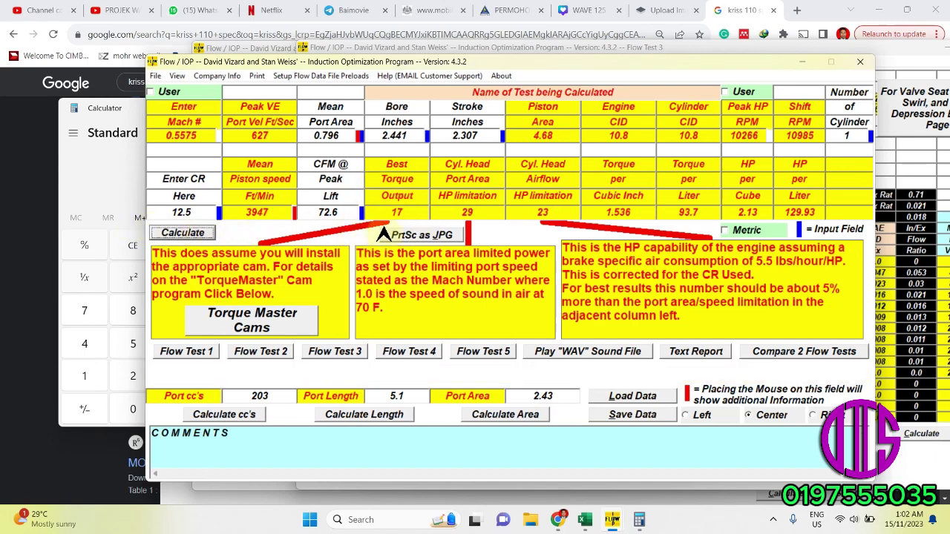
pyautogui.click(733, 232)
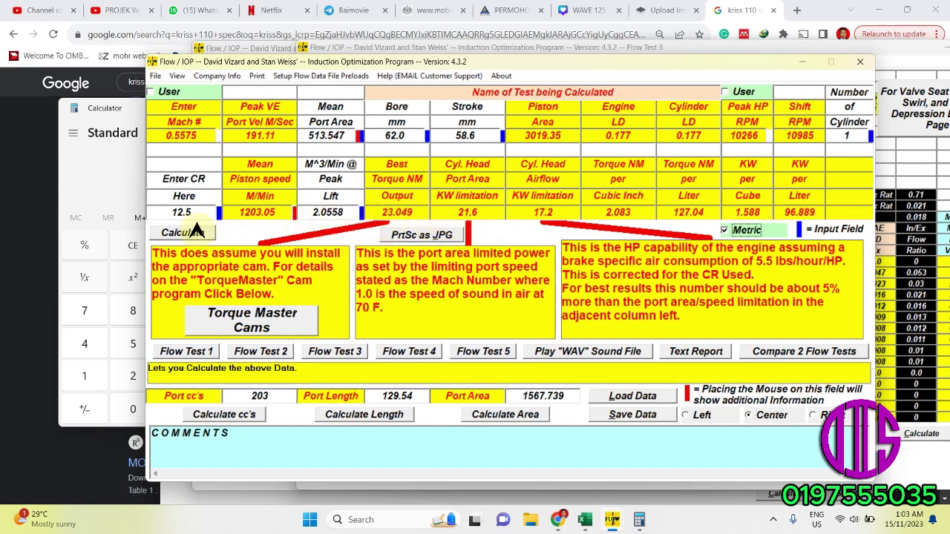
pyautogui.click(731, 227)
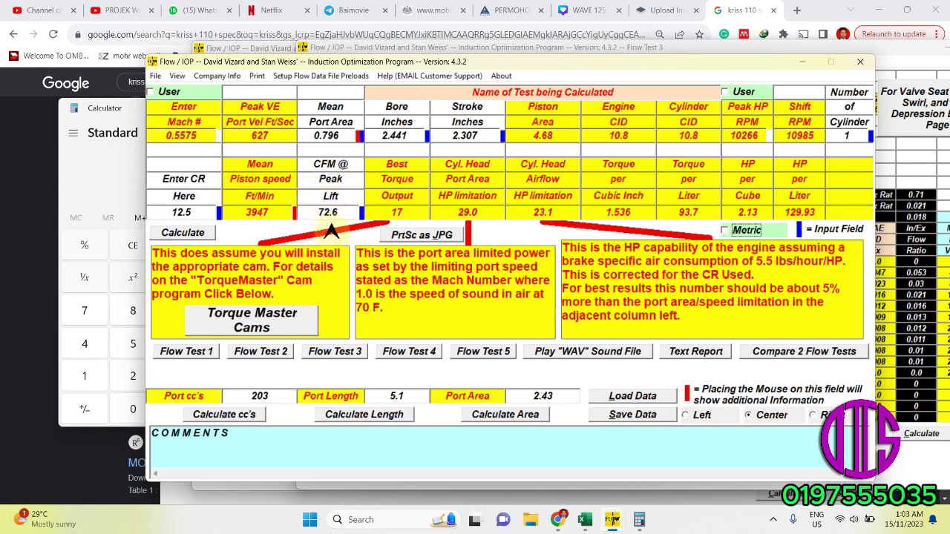
# Step: Set the compression ratio back to 11.5 and recalculate the engine output
pyautogui.click(183, 233)
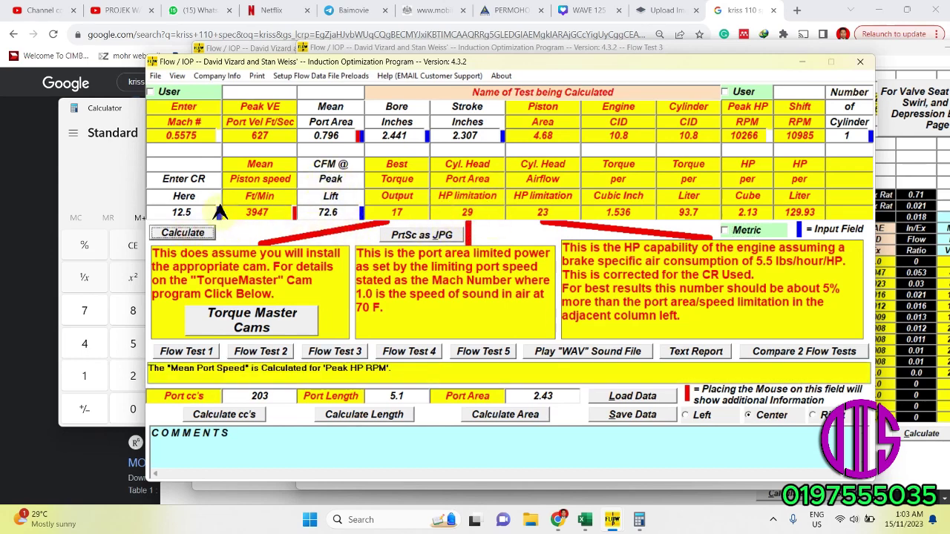
pyautogui.moveTo(218, 212); pyautogui.dragTo(137, 222)
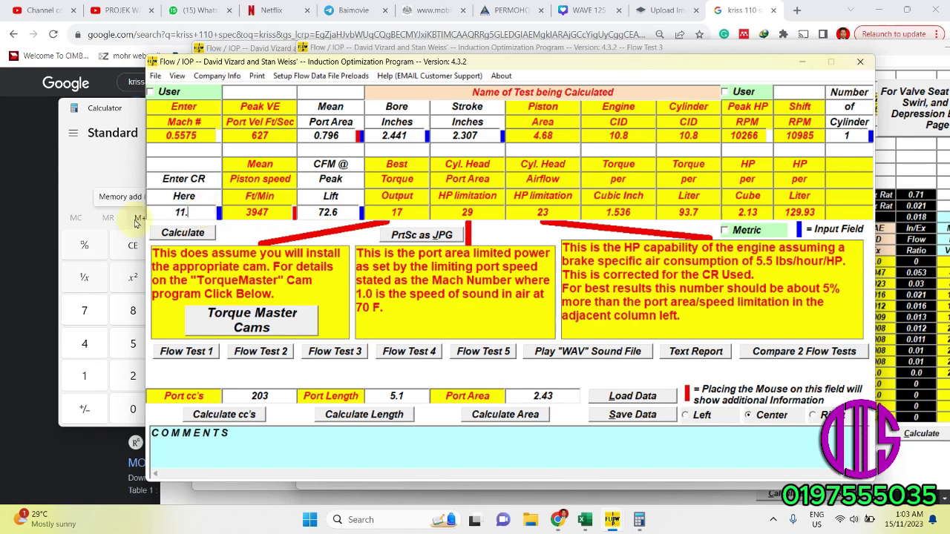
pyautogui.click(183, 233)
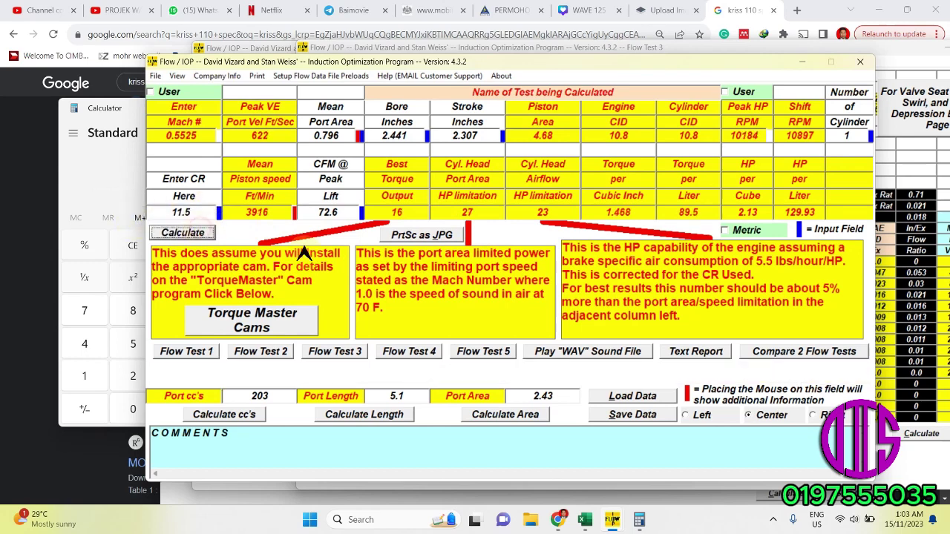